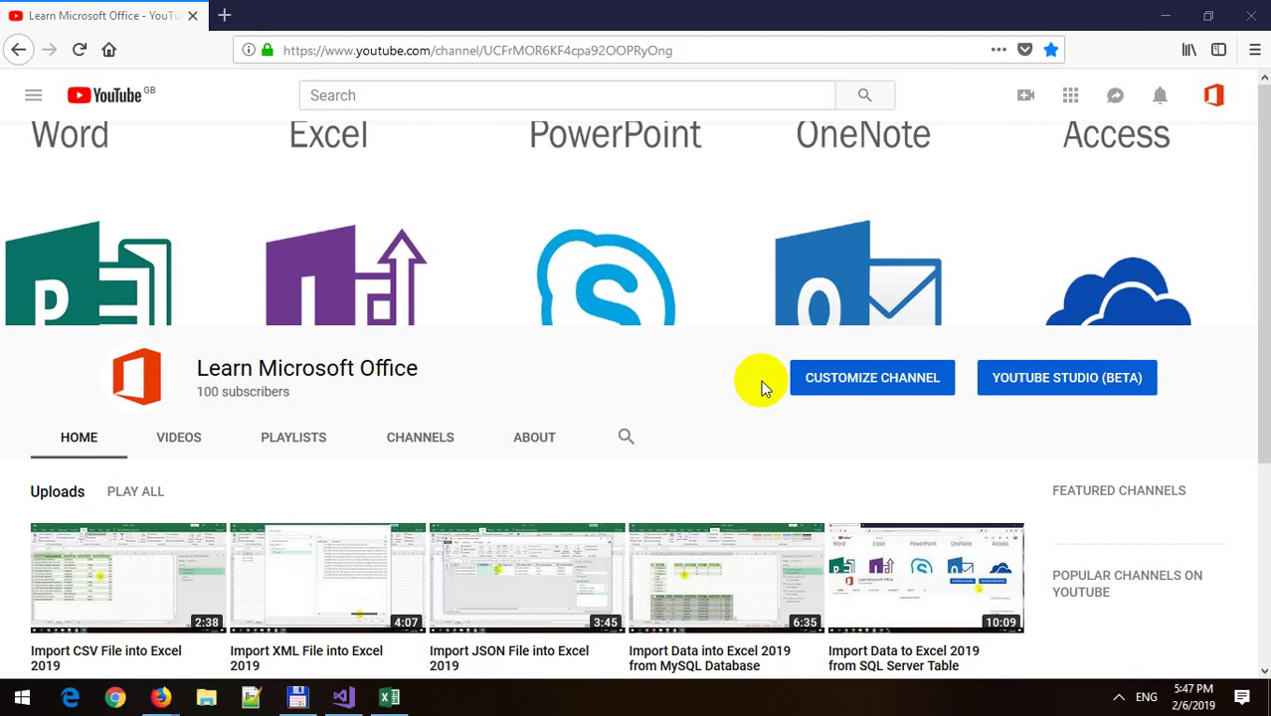
Step: Bring Visual Studio forward and scroll through ProductController.cs's findall, search, between and find actions, then back to the top
scroll(764, 388, "down", 1)
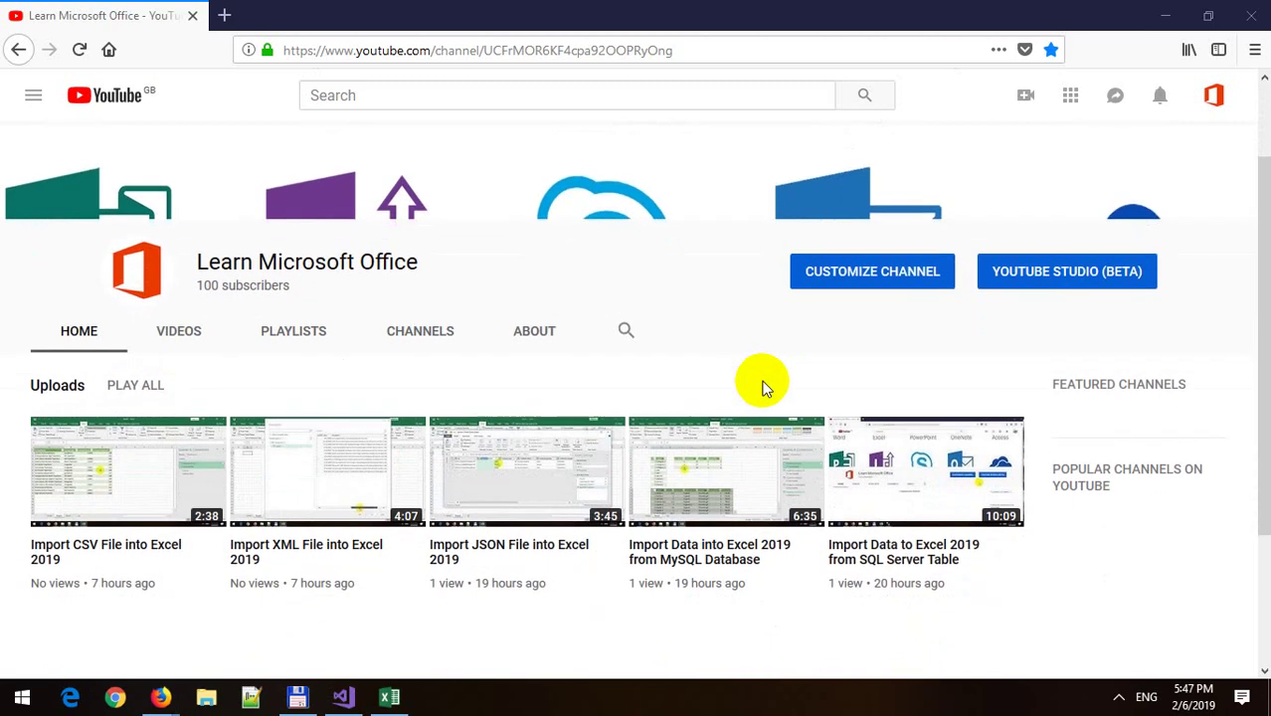
scroll(763, 388, "up", 1)
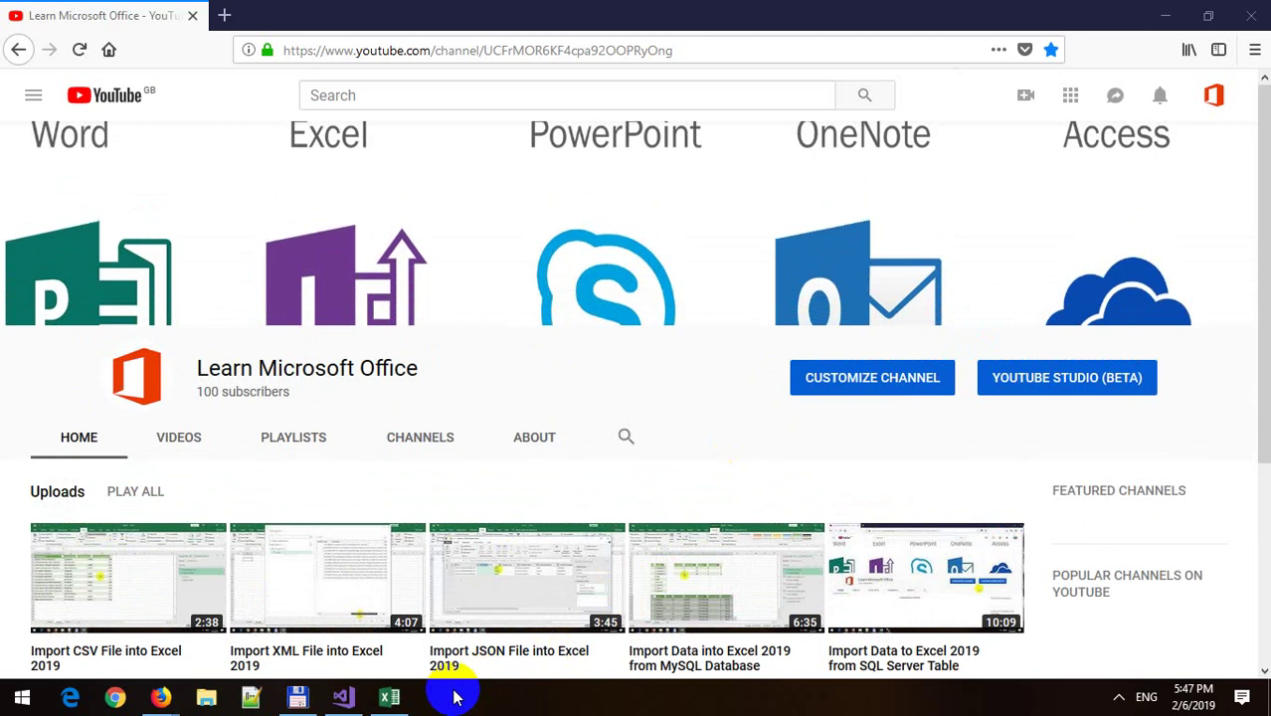
left_click(343, 697)
scroll(787, 225, "up", 1)
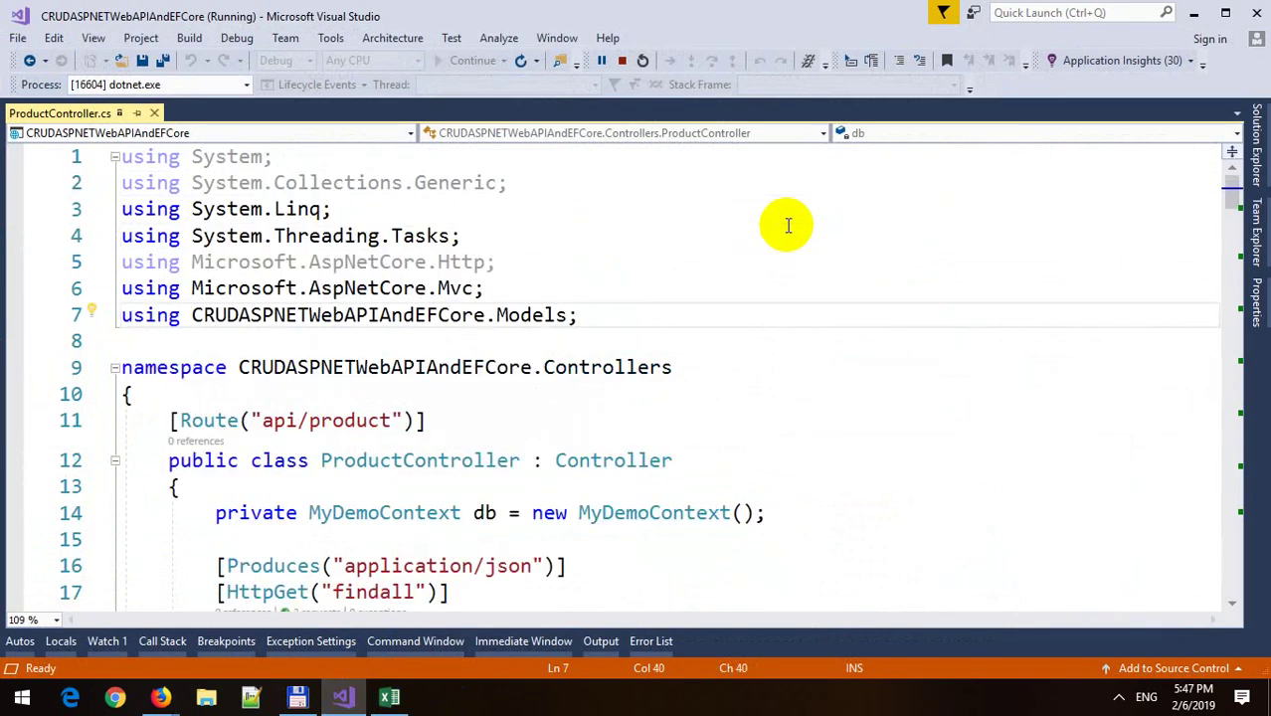
scroll(787, 225, "down", 1)
scroll(788, 226, "down", 2)
scroll(788, 226, "down", 1)
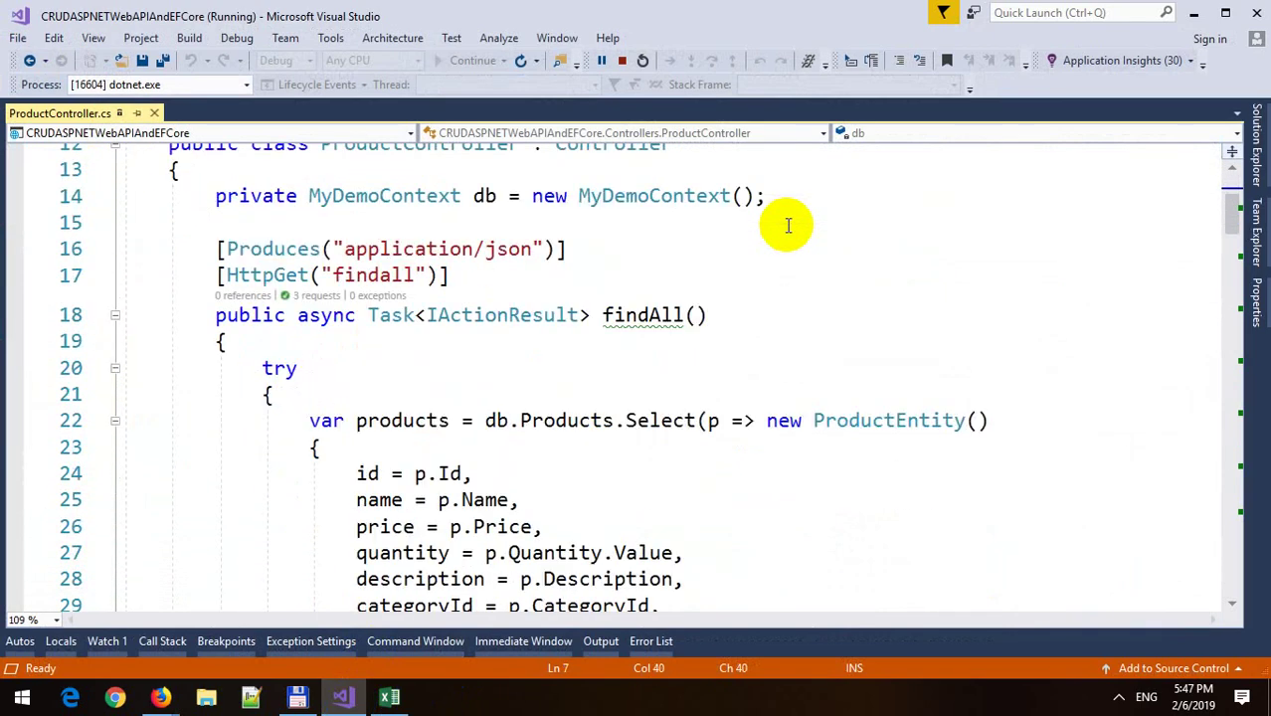
scroll(788, 225, "down", 1)
scroll(787, 226, "down", 2)
scroll(788, 225, "down", 2)
scroll(788, 226, "down", 2)
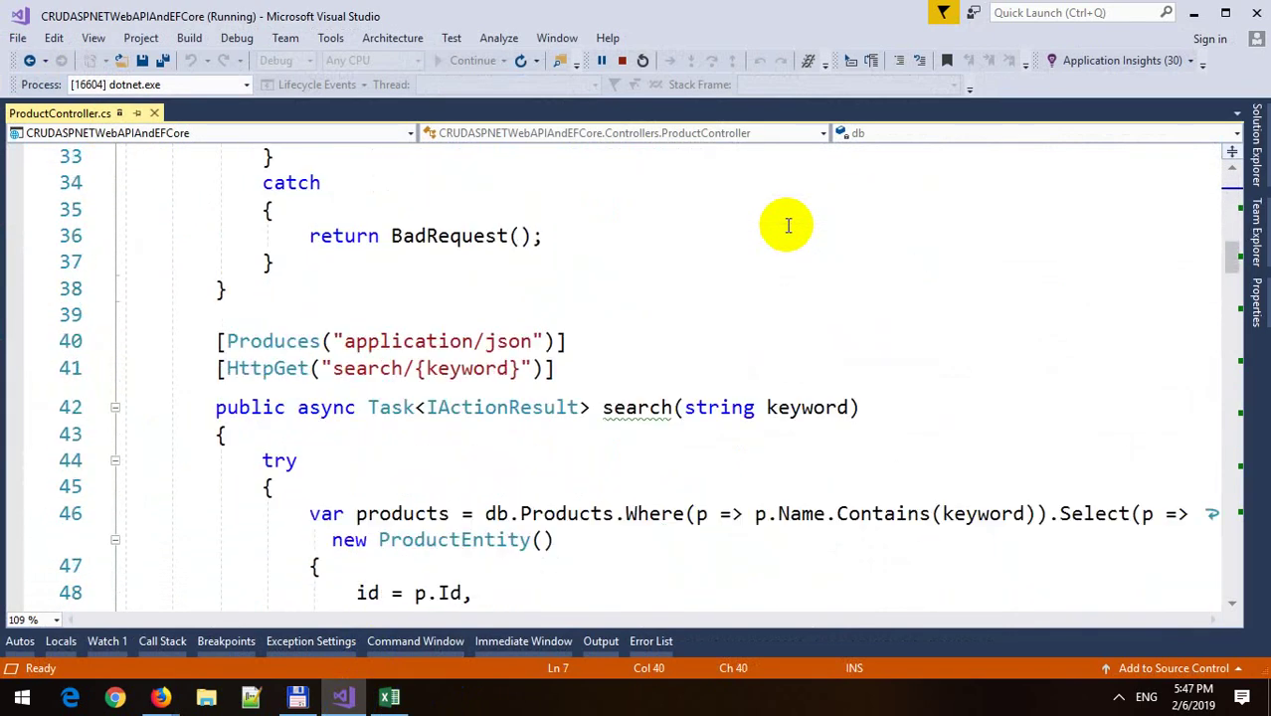
scroll(788, 226, "down", 1)
scroll(788, 226, "down", 1)
scroll(788, 226, "down", 1)
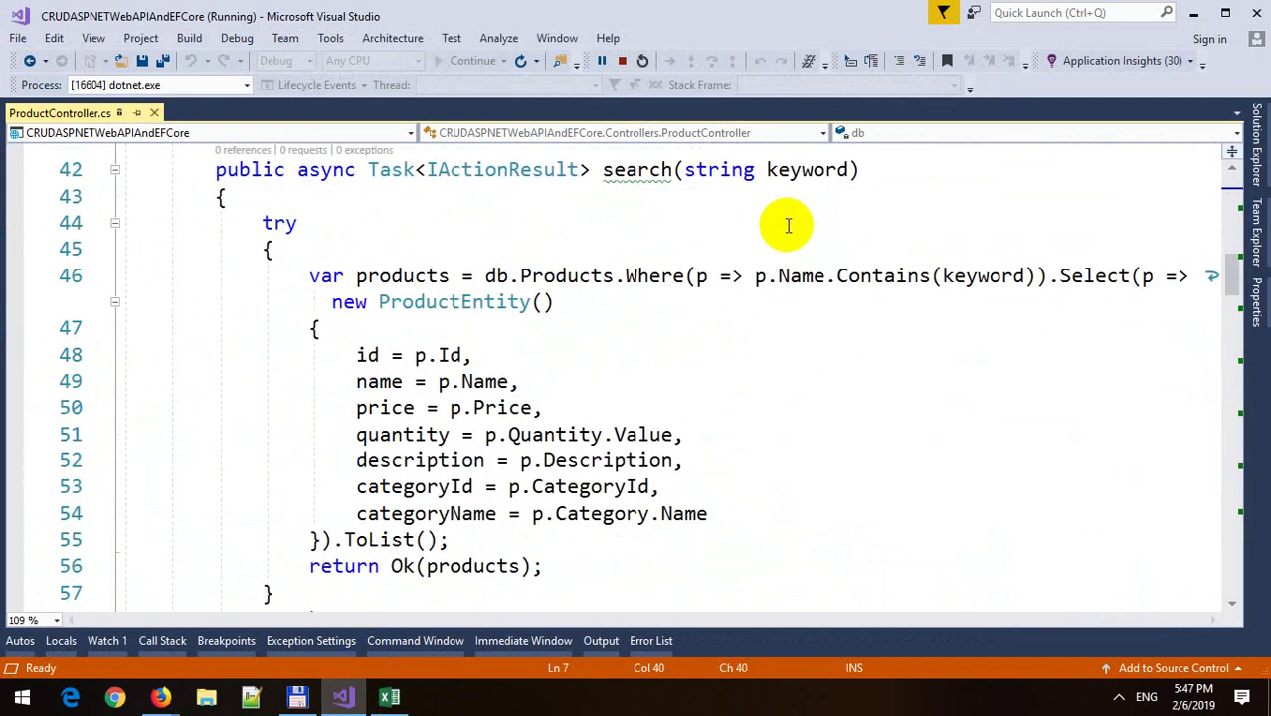
scroll(788, 226, "down", 2)
scroll(788, 226, "down", 1)
scroll(788, 226, "down", 2)
scroll(788, 225, "down", 2)
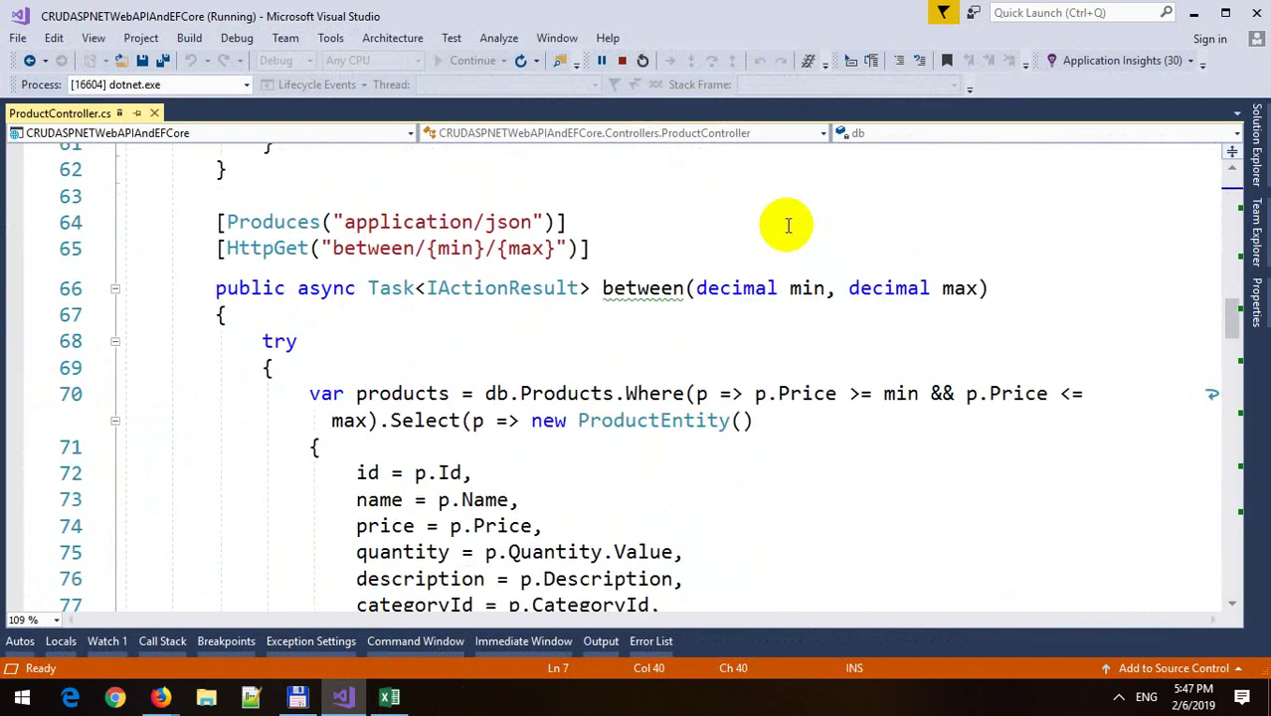
scroll(788, 226, "down", 2)
scroll(787, 226, "down", 2)
scroll(788, 226, "down", 1)
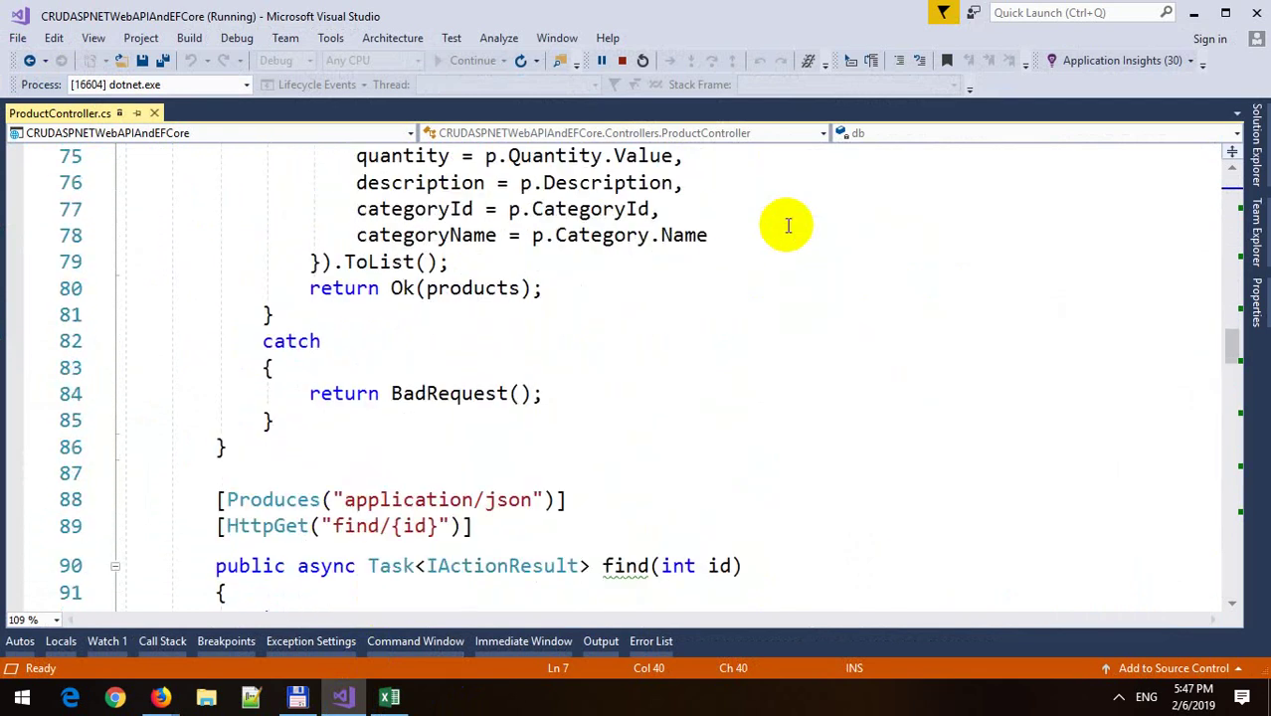
scroll(788, 226, "down", 1)
scroll(788, 226, "down", 1)
scroll(788, 226, "down", 1)
scroll(788, 226, "down", 1)
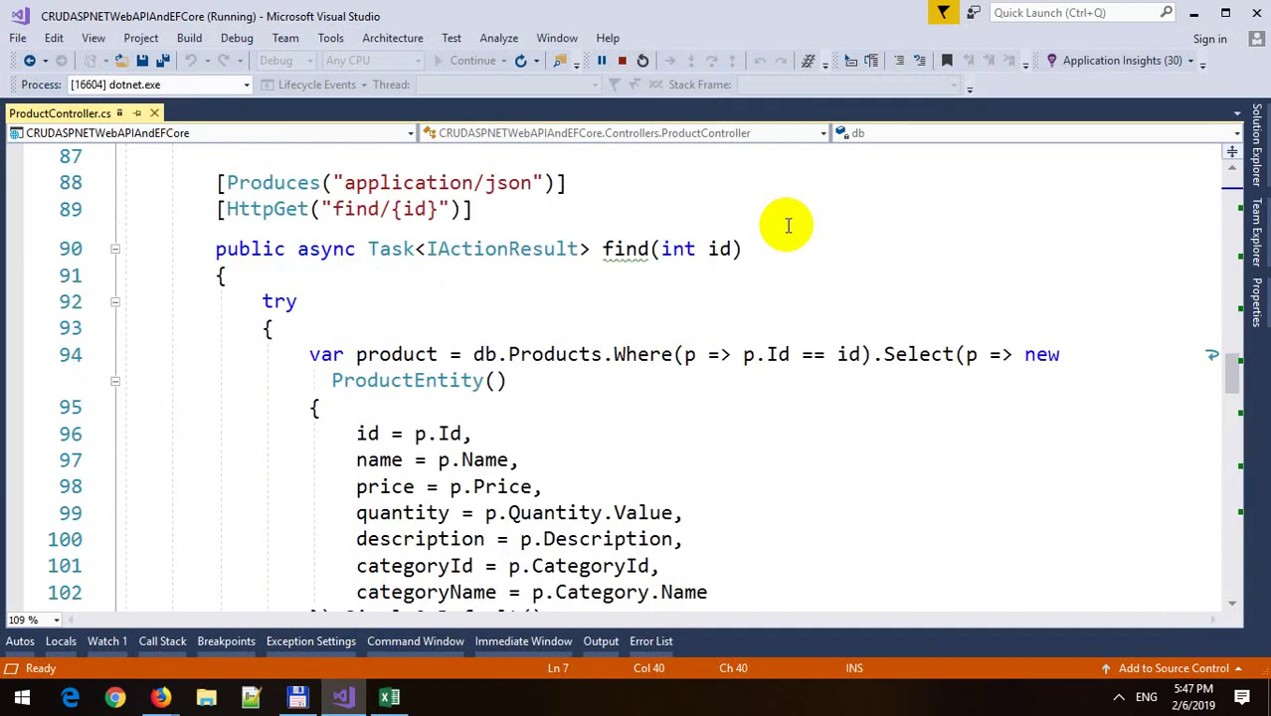
scroll(788, 226, "down", 1)
scroll(788, 226, "down", 2)
scroll(788, 226, "down", 2)
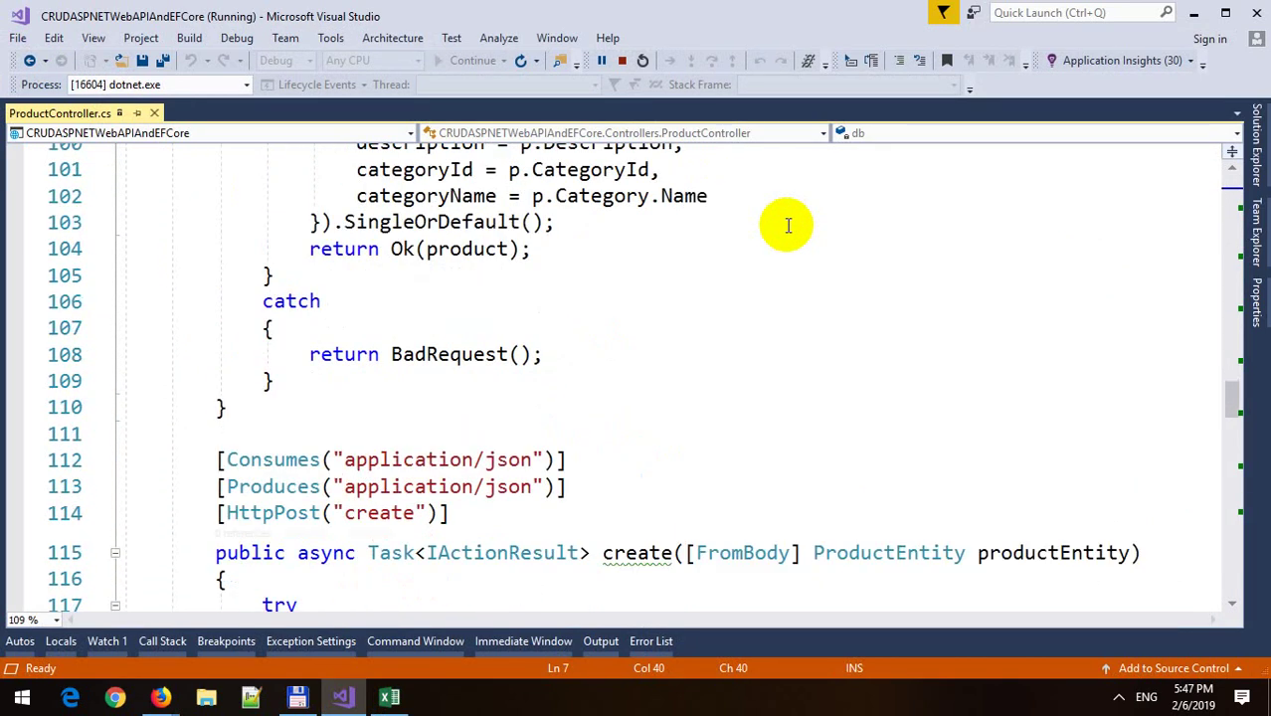
scroll(787, 226, "up", 1)
scroll(787, 226, "up", 1)
scroll(788, 226, "up", 1)
scroll(788, 226, "up", 3)
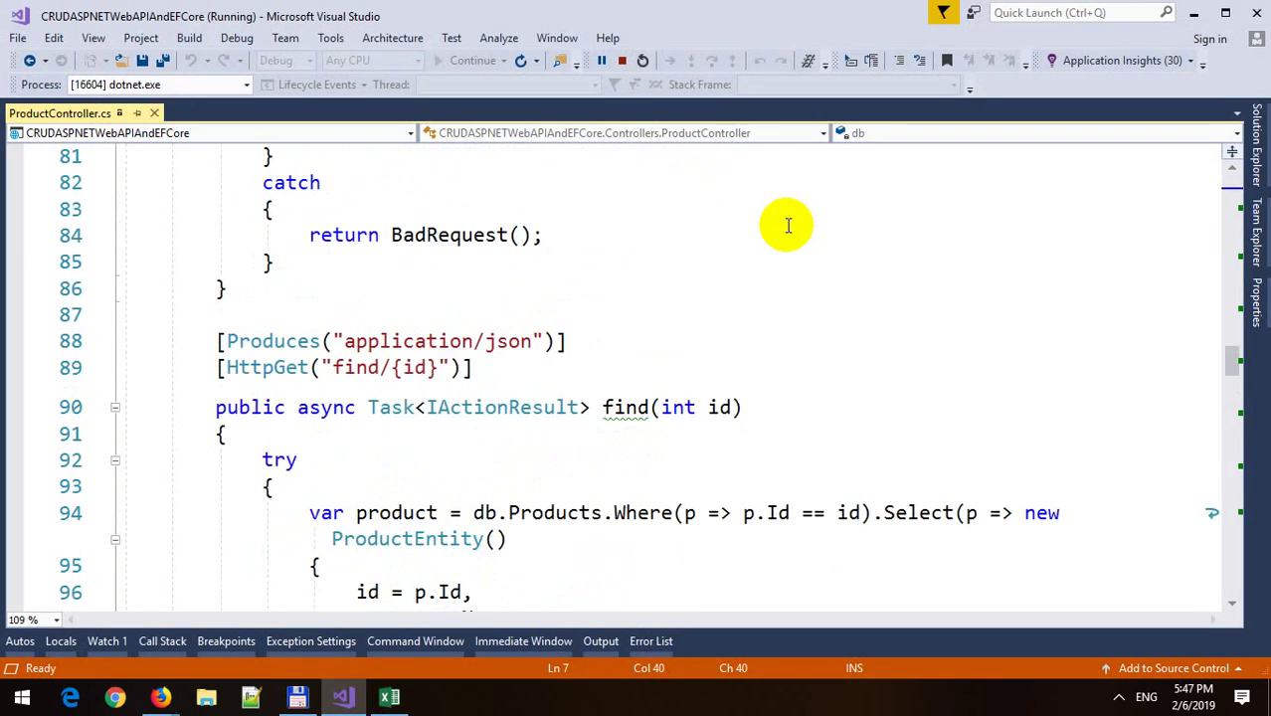
scroll(788, 226, "up", 1)
scroll(788, 226, "up", 4)
scroll(788, 225, "up", 4)
scroll(788, 226, "up", 4)
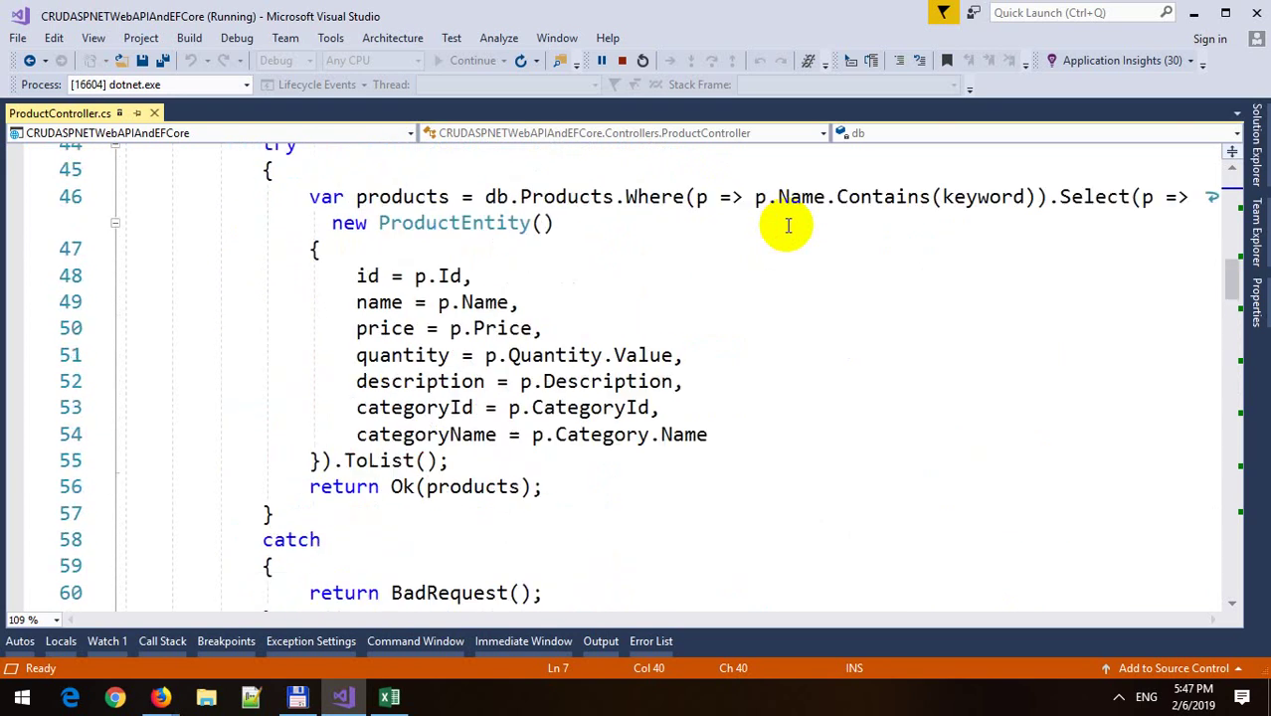
scroll(788, 226, "up", 4)
scroll(788, 226, "up", 4)
scroll(788, 226, "up", 4)
scroll(788, 225, "up", 3)
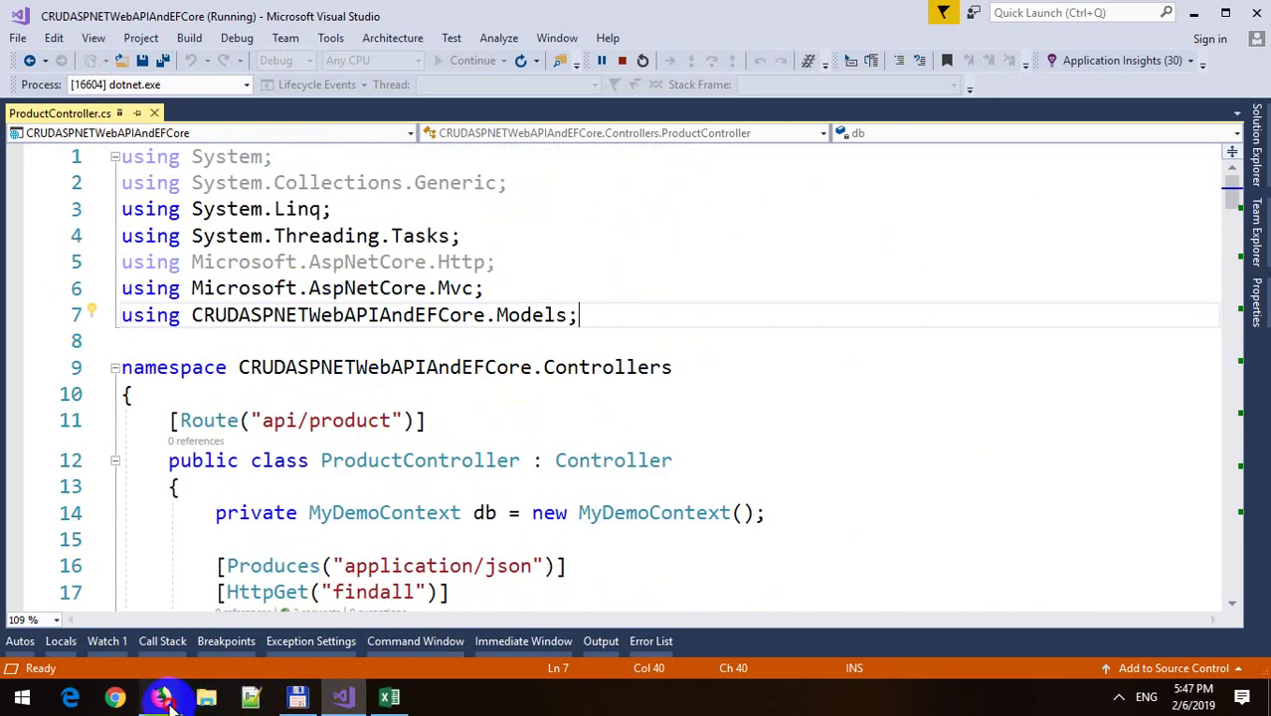
Step: Reload the findall results in Firefox and view them enlarged as raw JSON
left_click(161, 699)
left_click(296, 611)
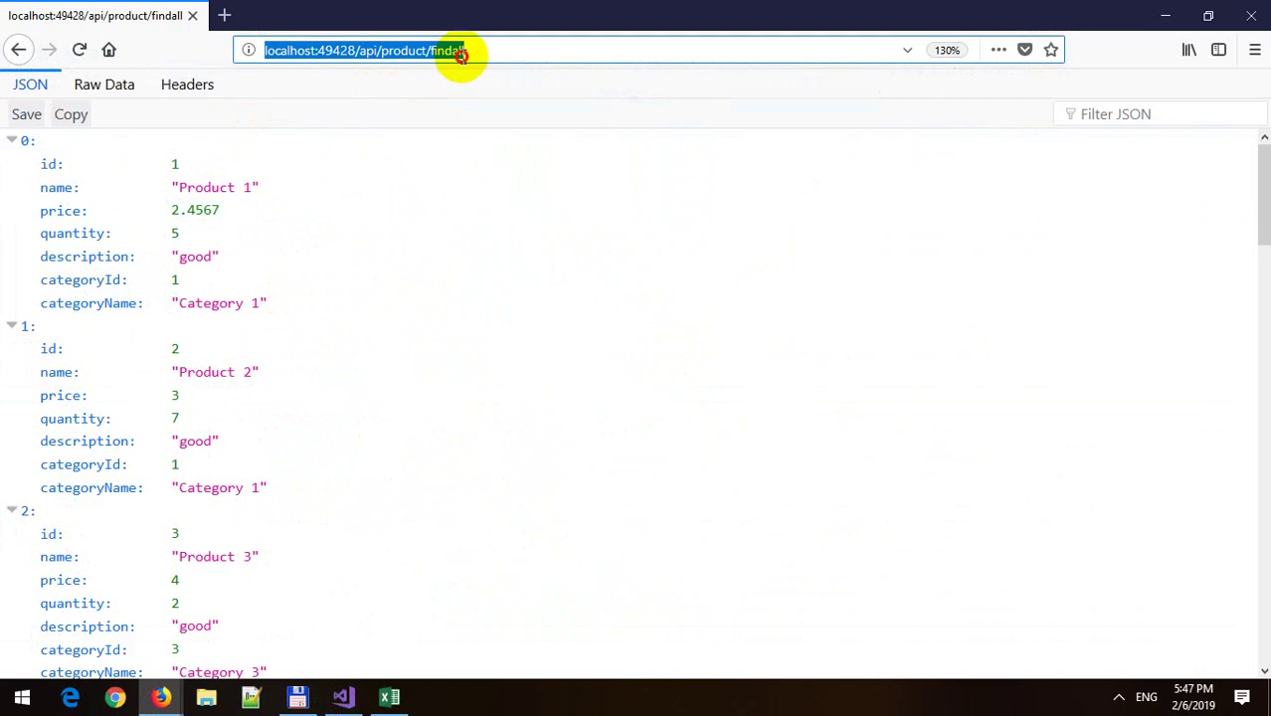
key("Return")
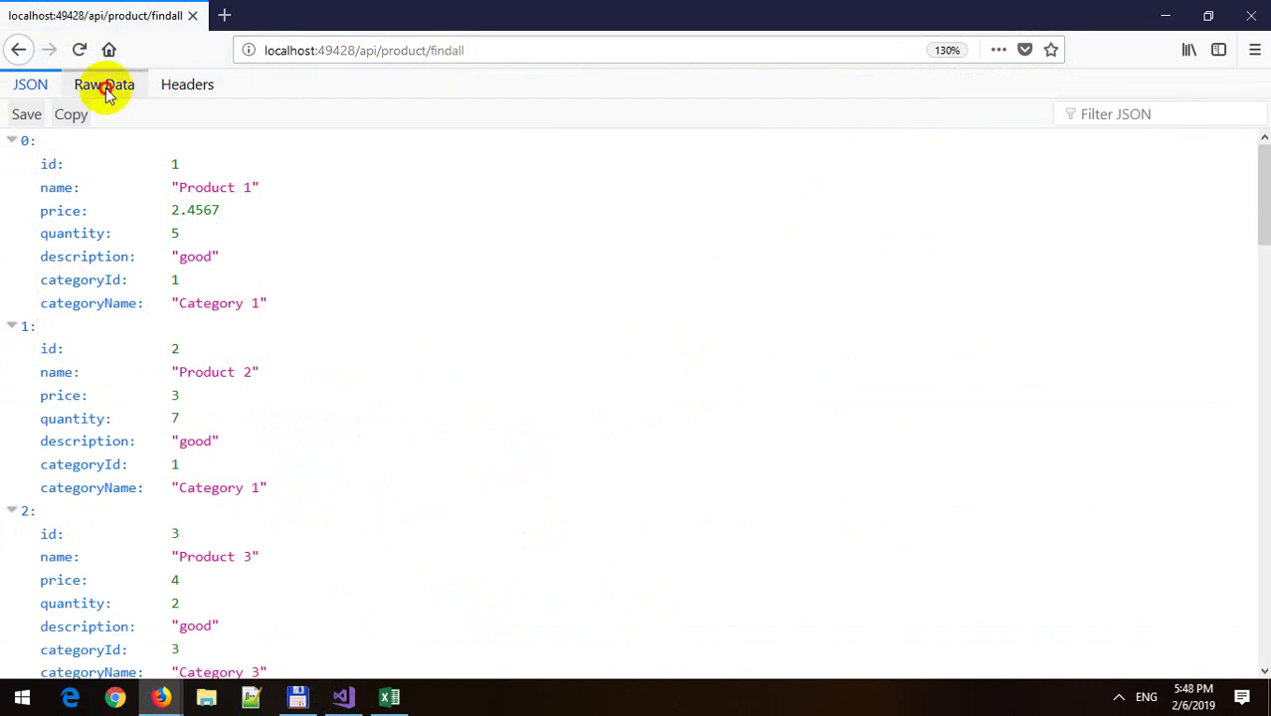
left_click(104, 88)
key("ctrl+plus")
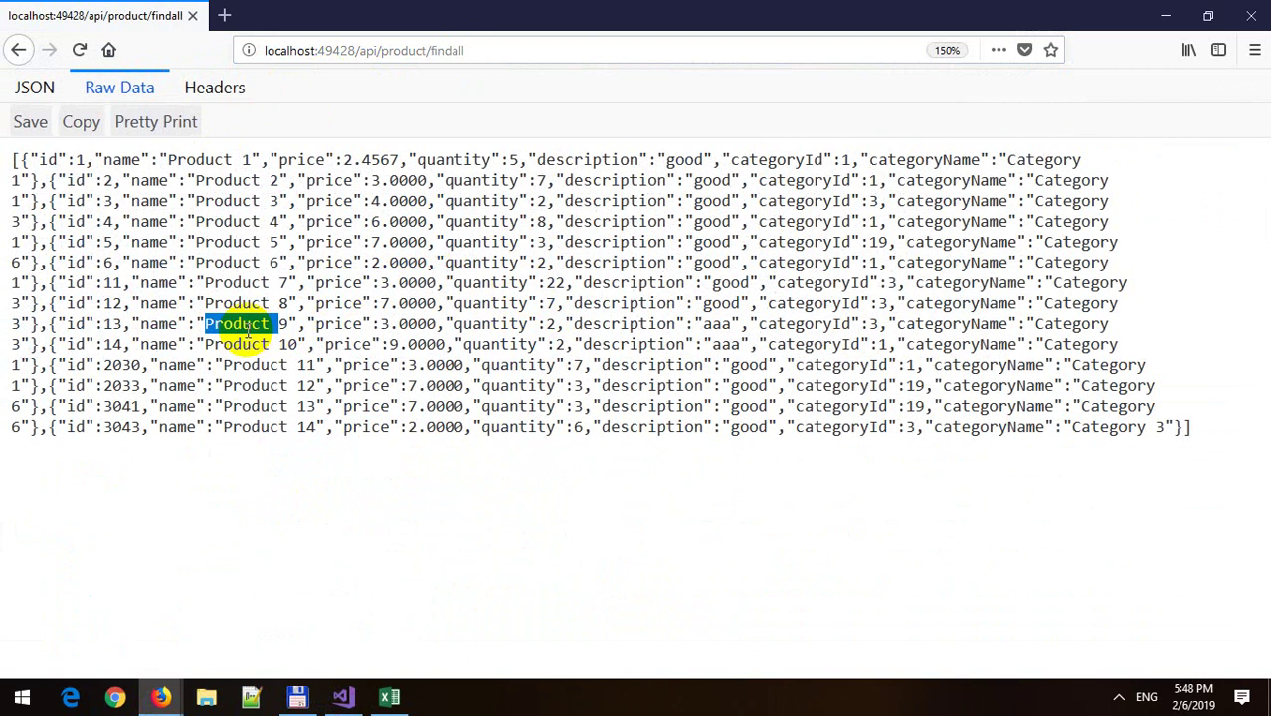
Step: Copy the findall address into a fresh browser tab
left_click(391, 48)
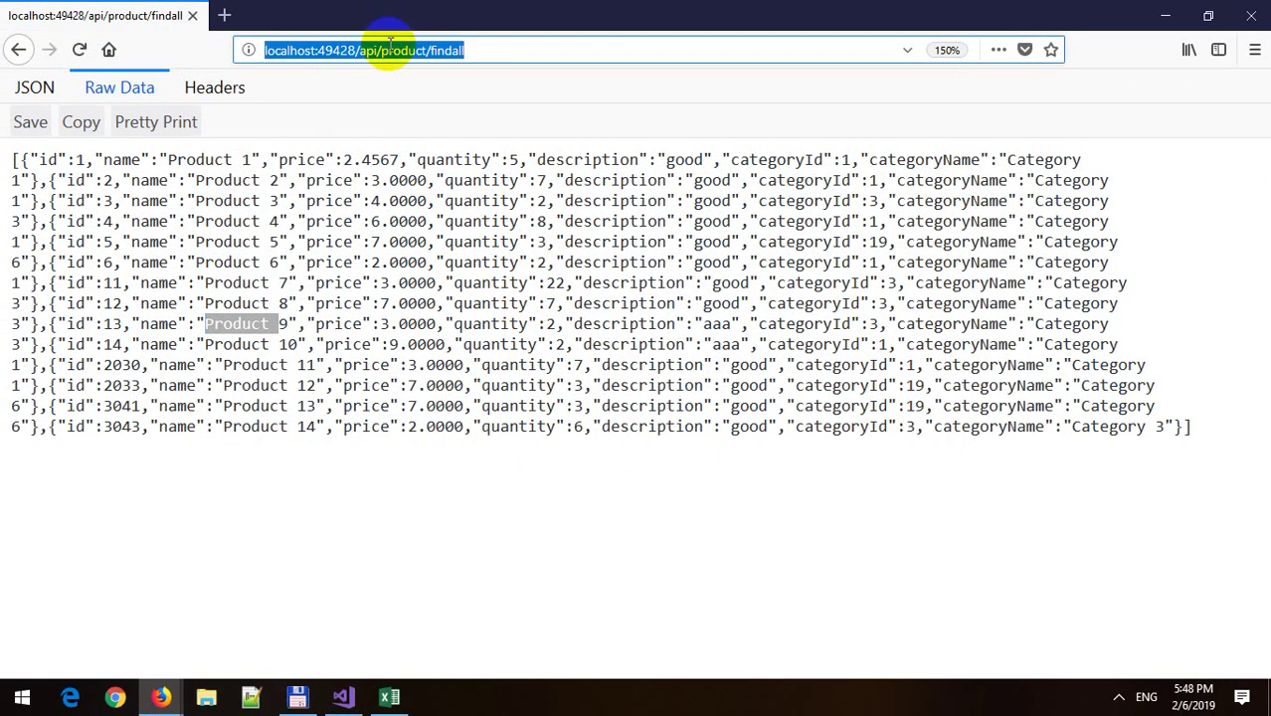
key("ctrl+c")
left_click(223, 15)
key("ctrl+v")
Step: Look up the search route in the controller code, then return to the new tab
key("alt+Tab")
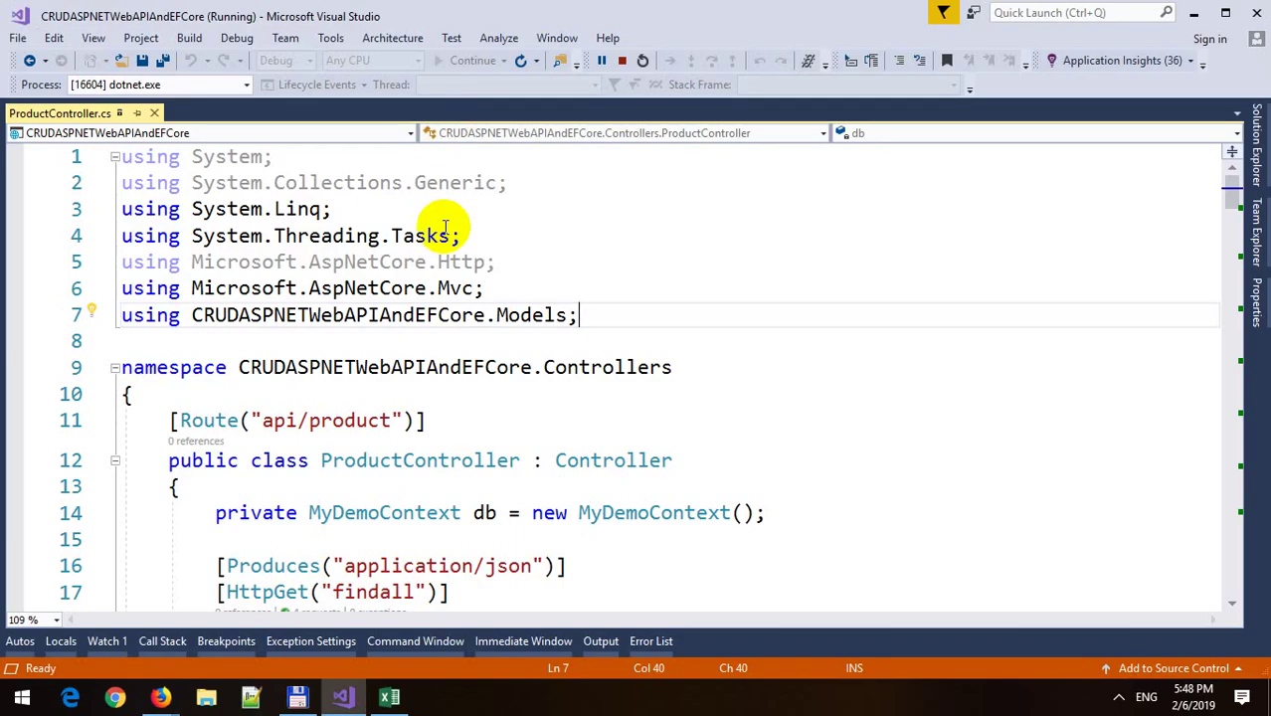
scroll(483, 358, "down", 3)
scroll(483, 360, "down", 3)
scroll(483, 362, "down", 2)
scroll(483, 361, "down", 1)
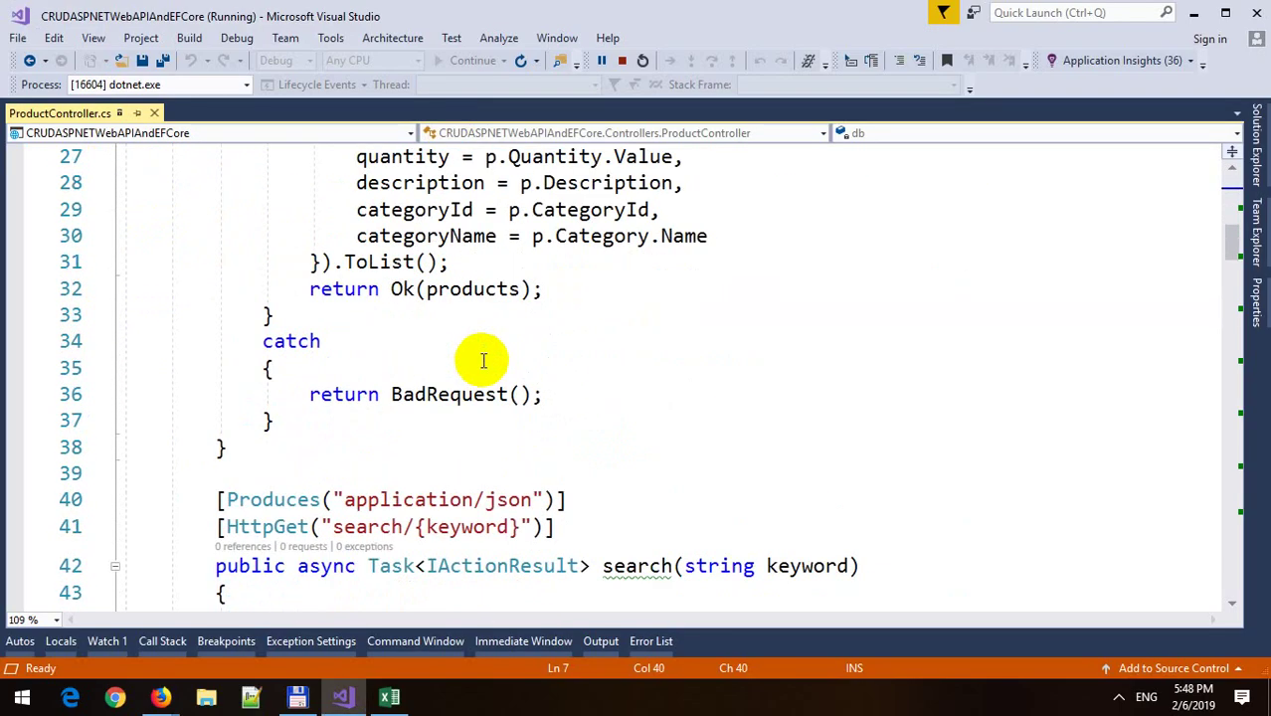
key("alt+Tab")
Step: Run the product search endpoint for keyword kia, then for keyword pro
double_click(439, 52)
type("se")
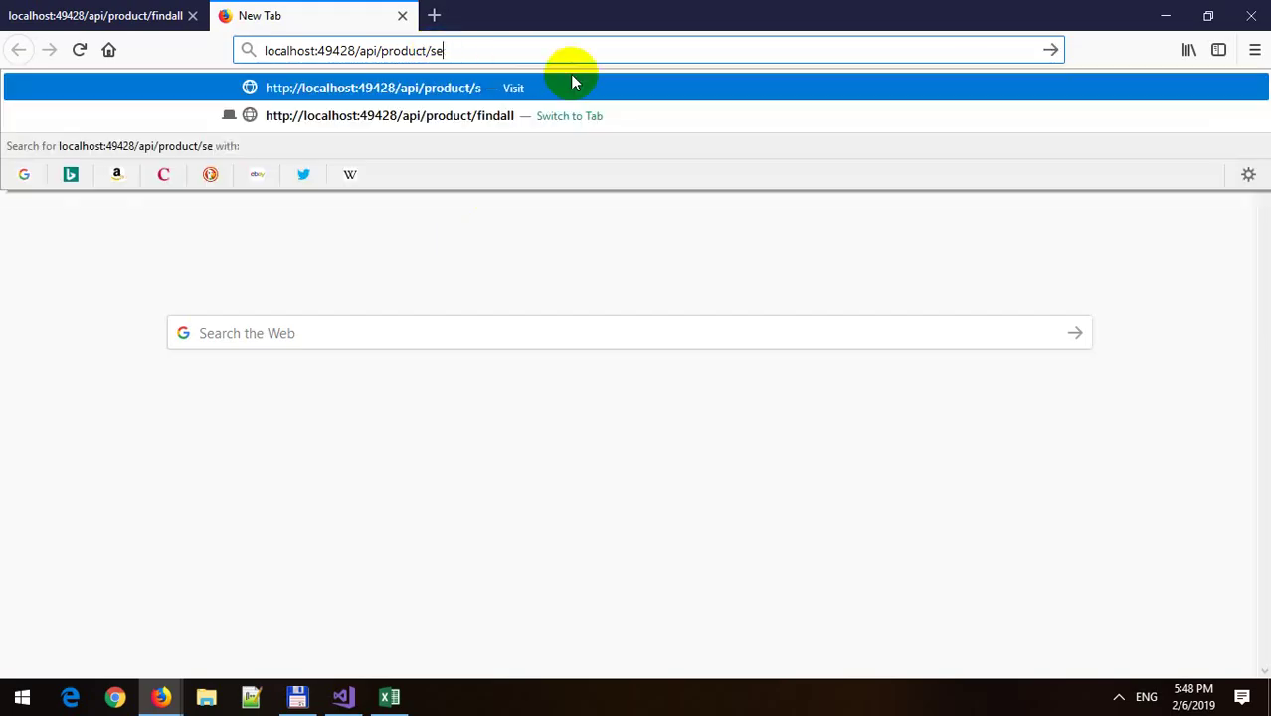
type("arch/kia")
key("Return")
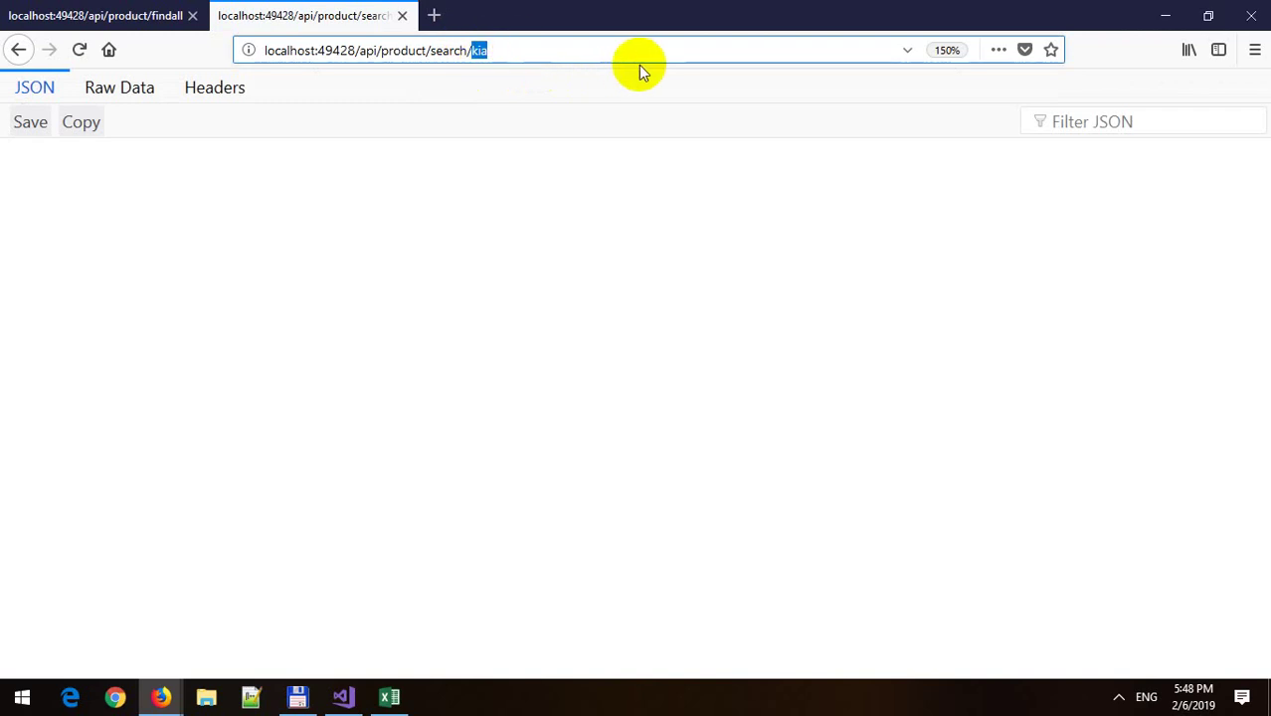
type("pro")
key("Return")
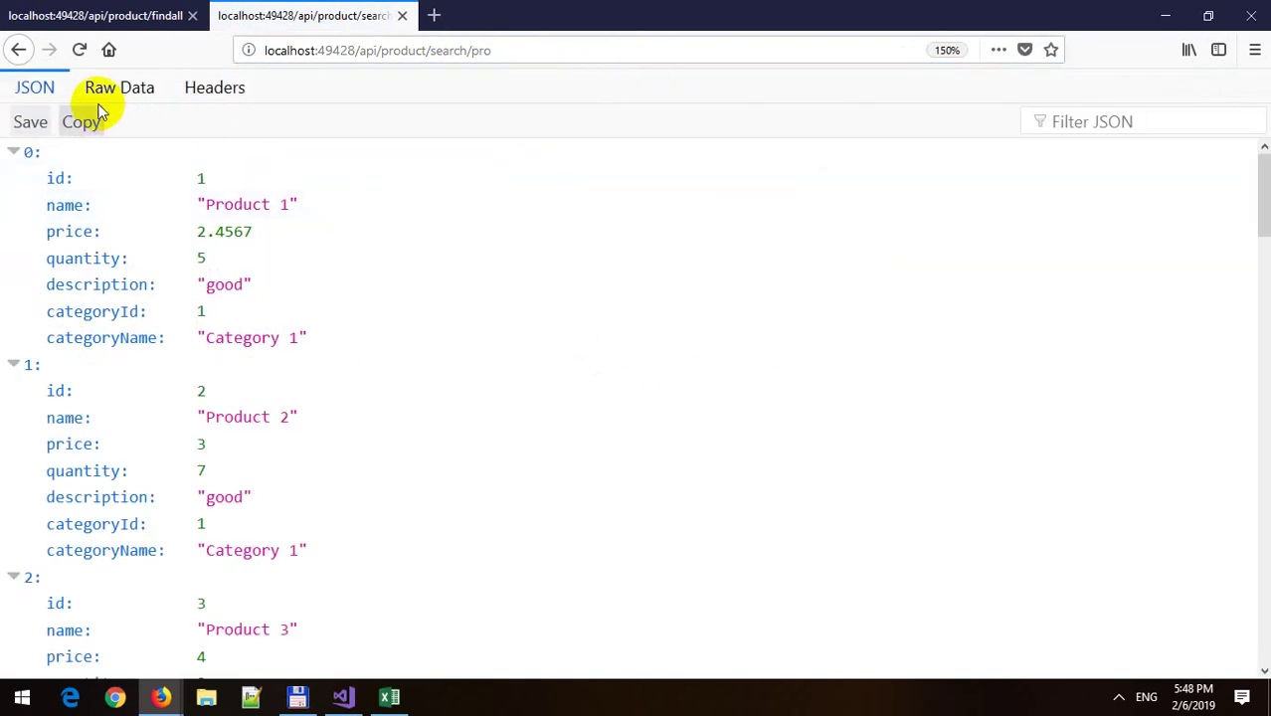
Step: Show the search/pro results as raw JSON and paste that address into another new tab
left_click(117, 90)
left_click(448, 49)
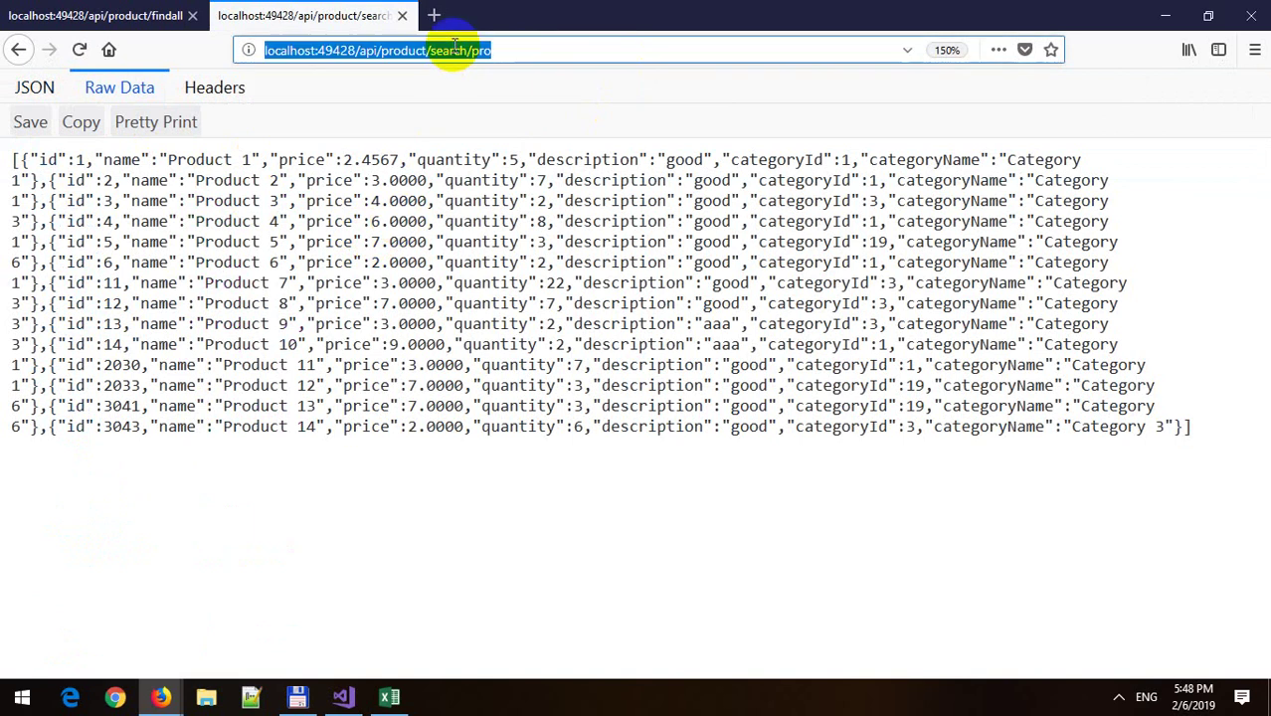
key("ctrl+c")
left_click(434, 15)
key("ctrl+v")
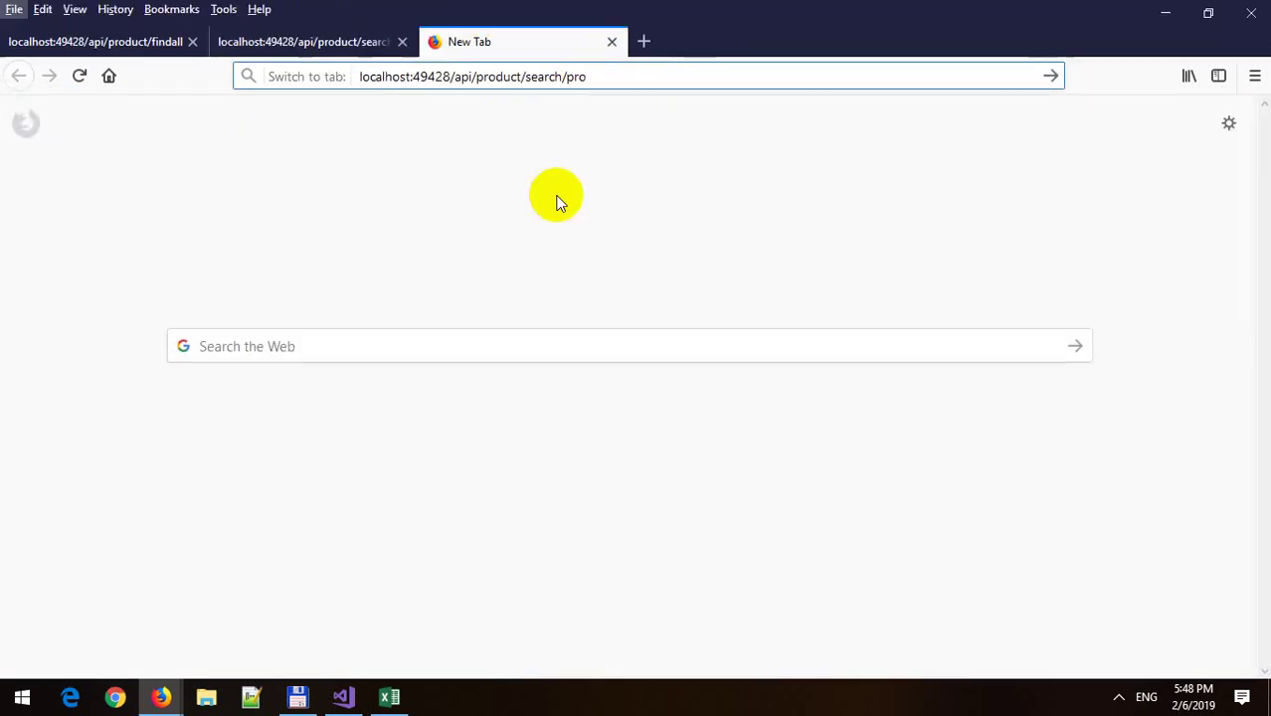
Step: Select the between route name in the controller code
key("alt+Tab")
scroll(585, 366, "down", 4)
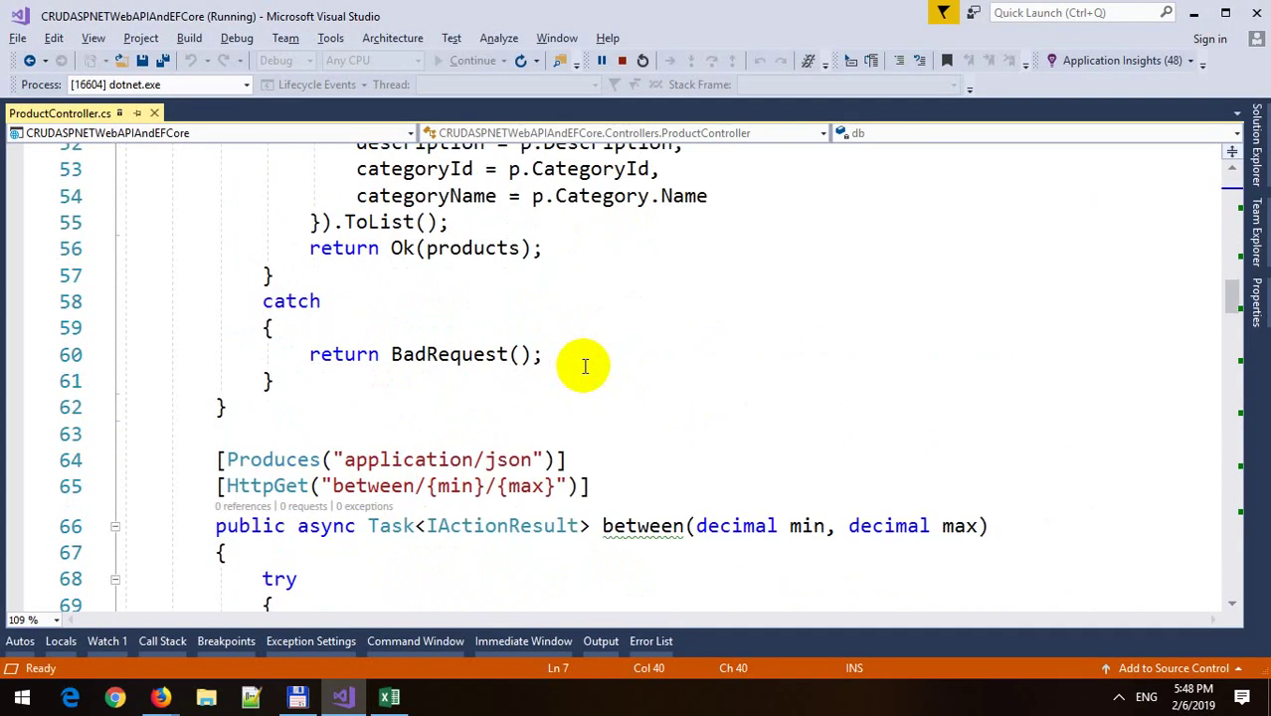
double_click(388, 485)
Step: Replace search/pro with the between route and load products priced between 10 and 20
key("alt+Tab")
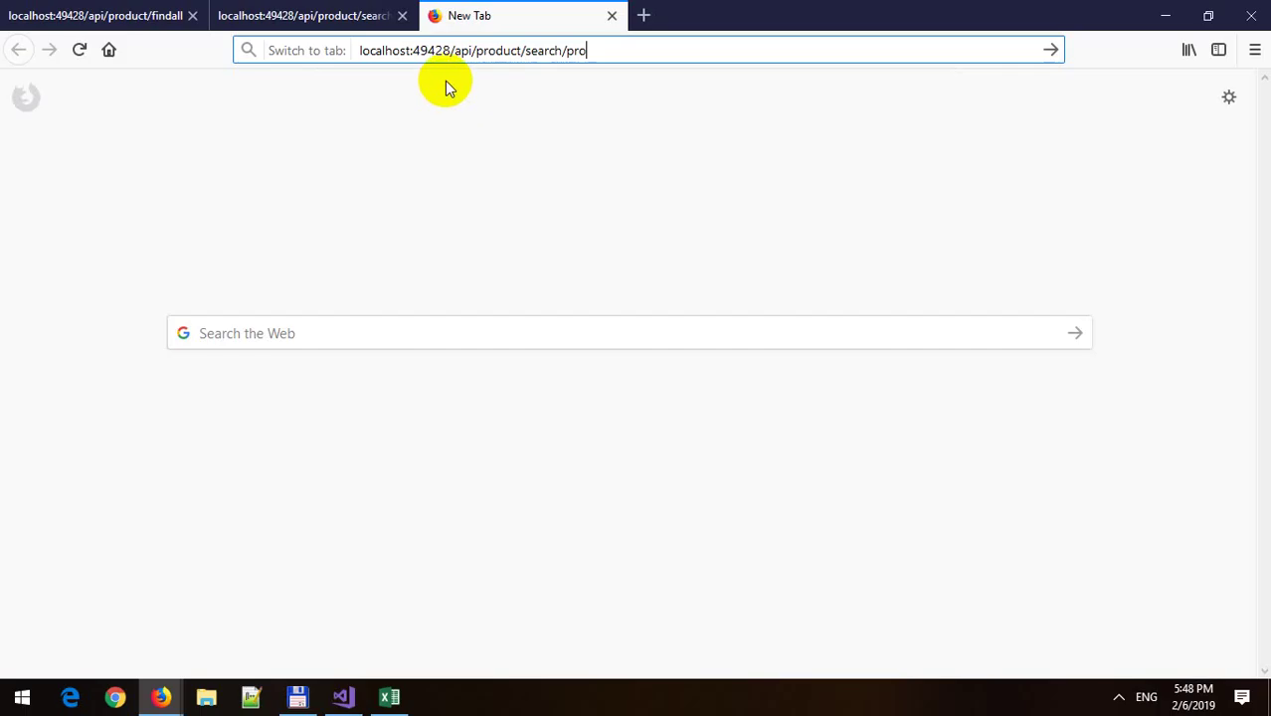
left_click_drag(550, 50, 604, 48)
key("ctrl+v")
type("/")
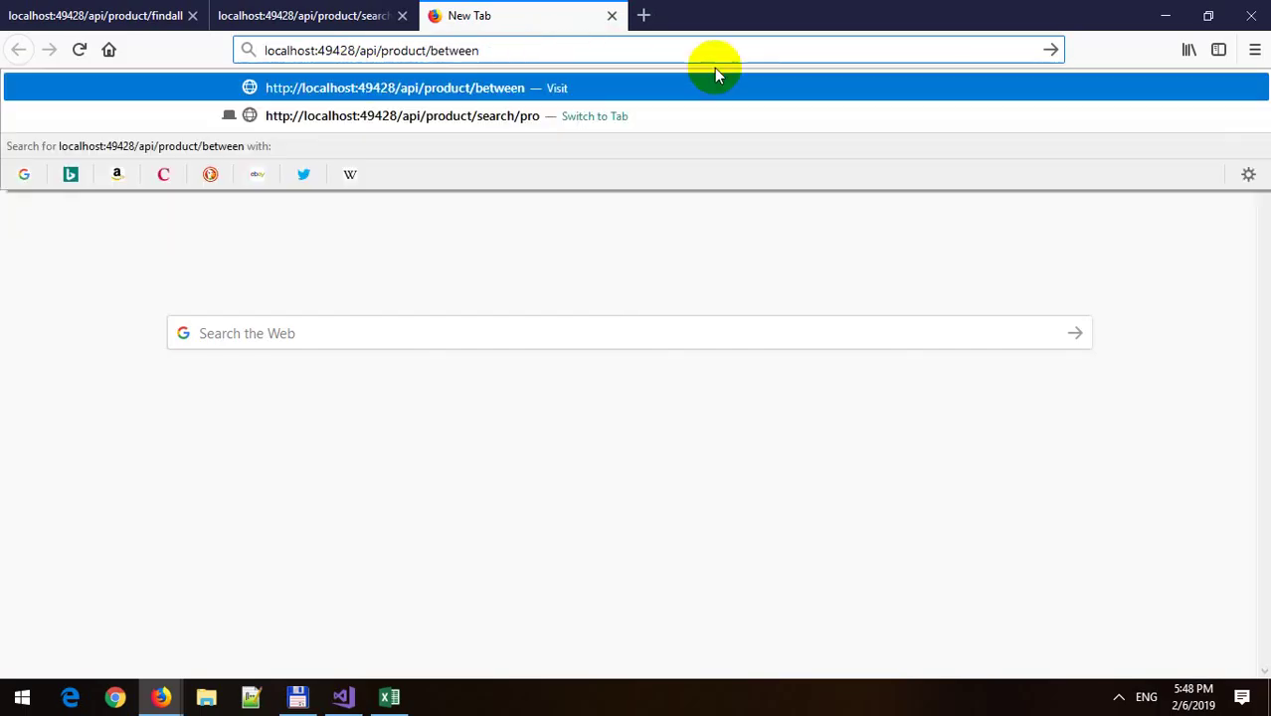
type("10")
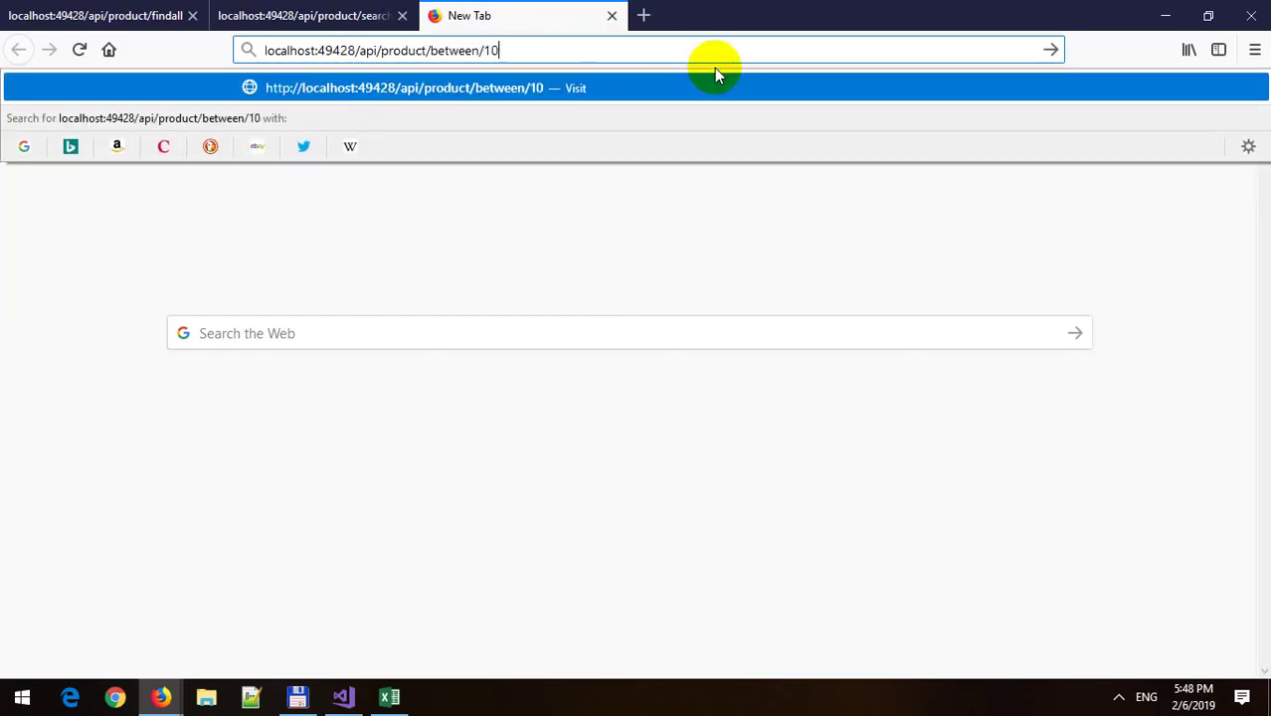
type("/20")
key("Return")
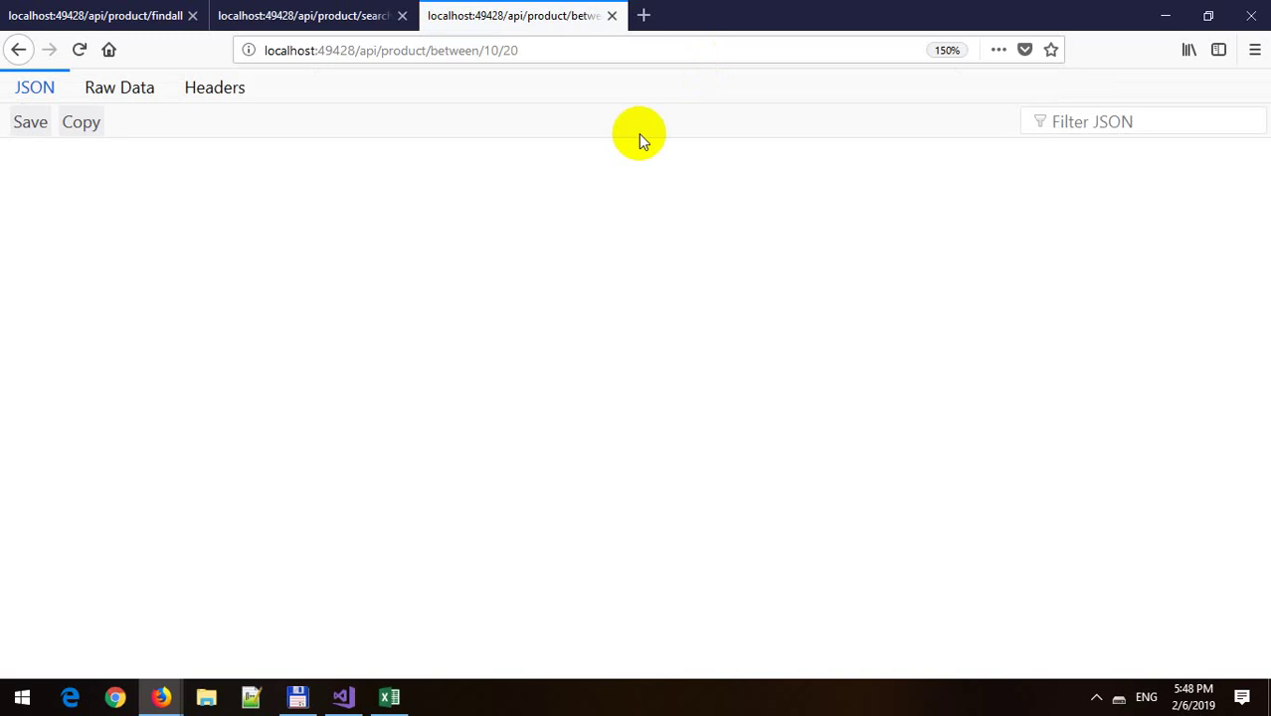
Step: Compare against the search/pro tab, then load between/2/10 and view it as raw JSON
left_click(308, 16)
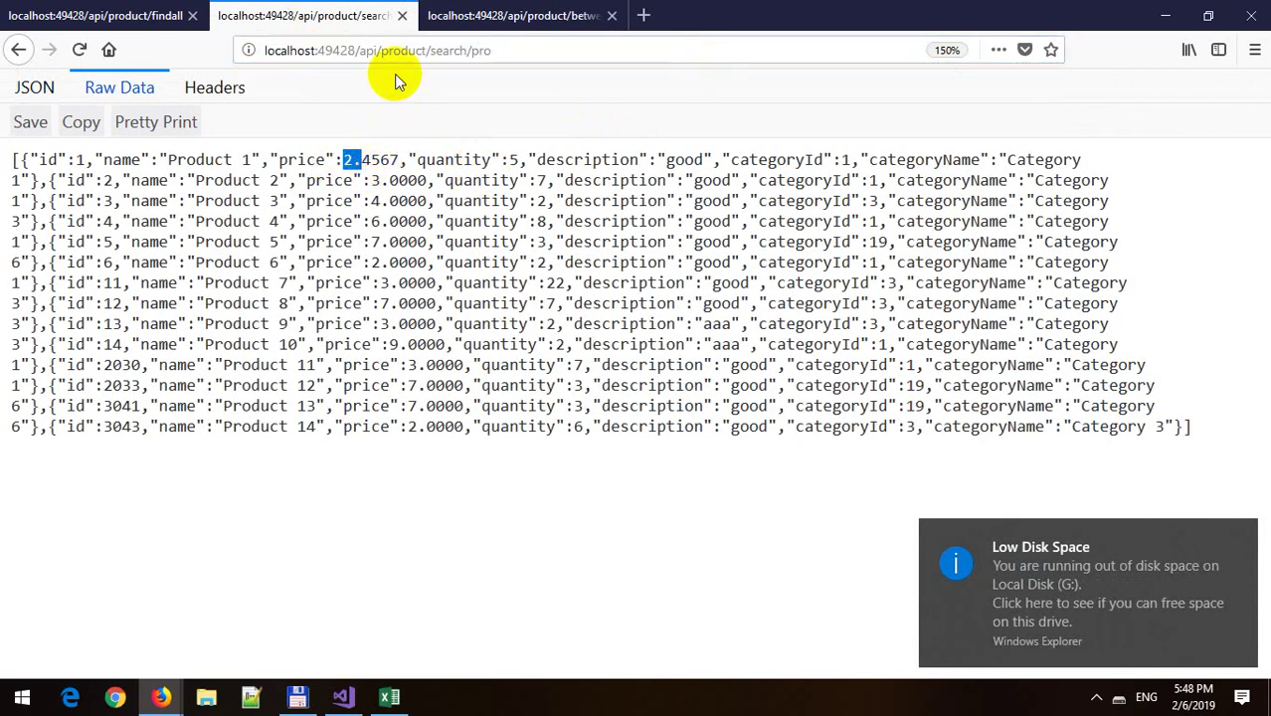
left_click(476, 18)
type("2/1")
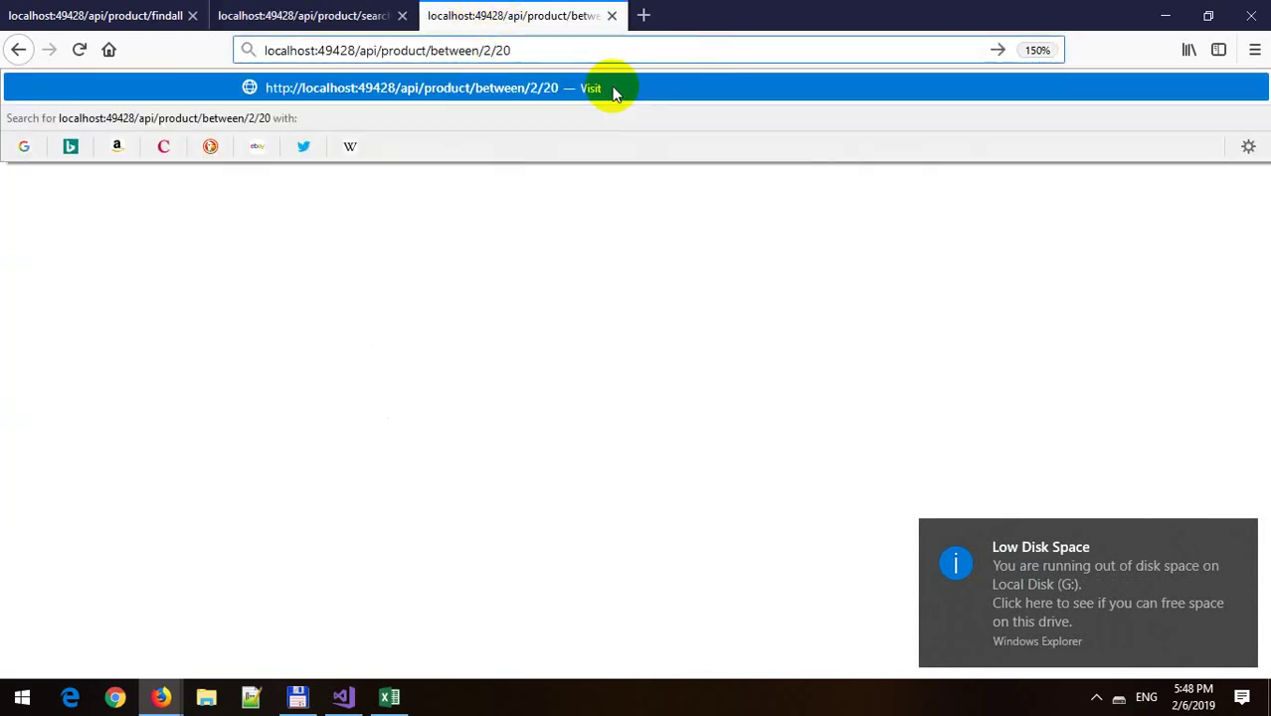
type("0")
key("Return")
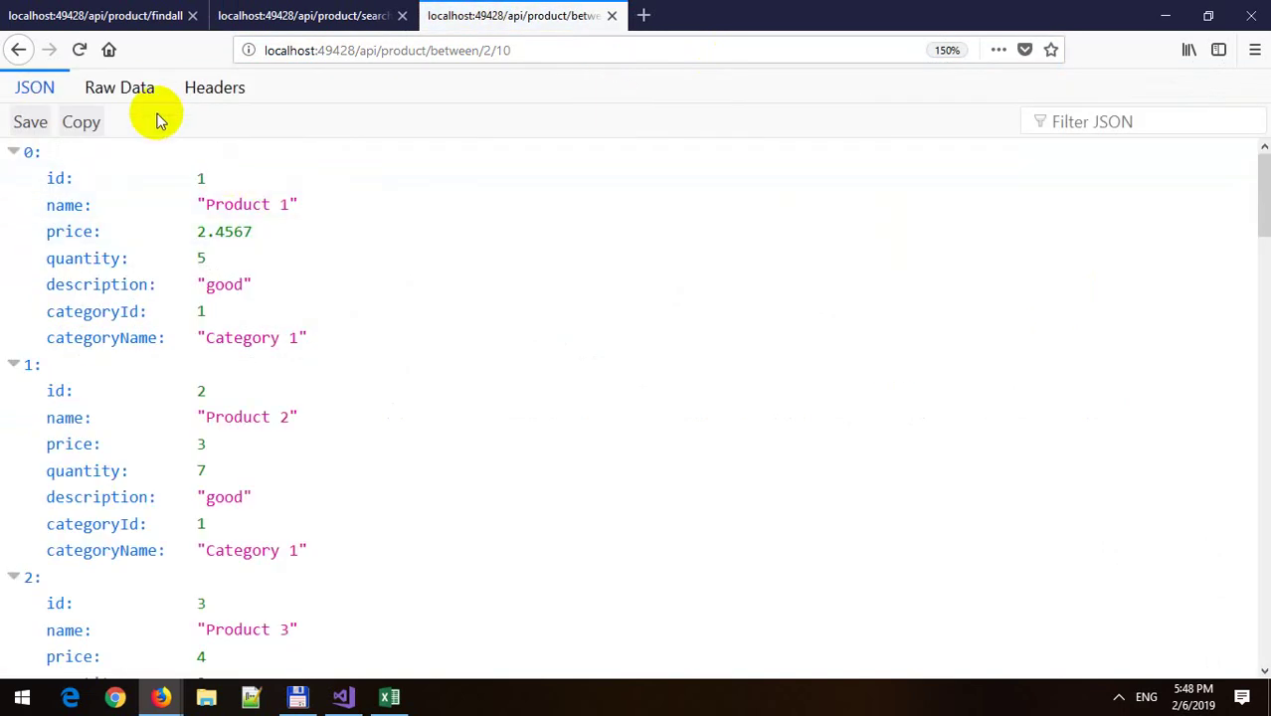
left_click(117, 91)
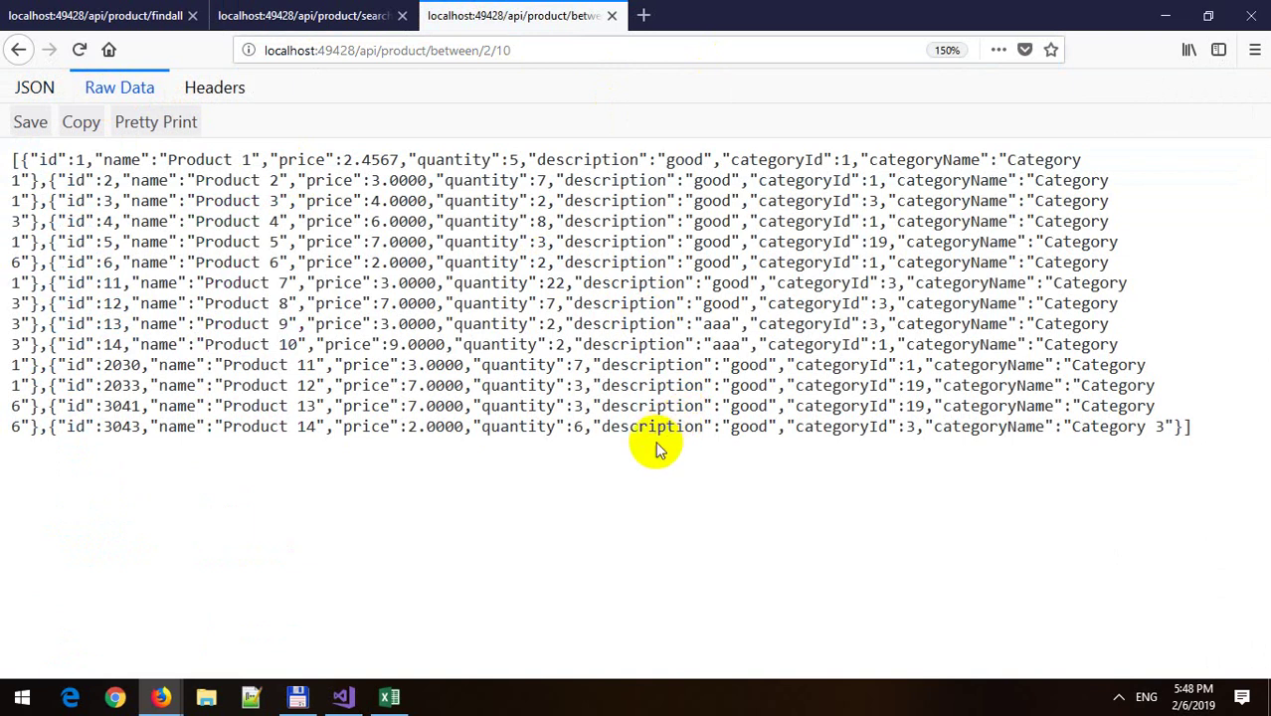
Step: Narrow the range to between/2/7, then between/2/5, and view the raw JSON
left_click(505, 51)
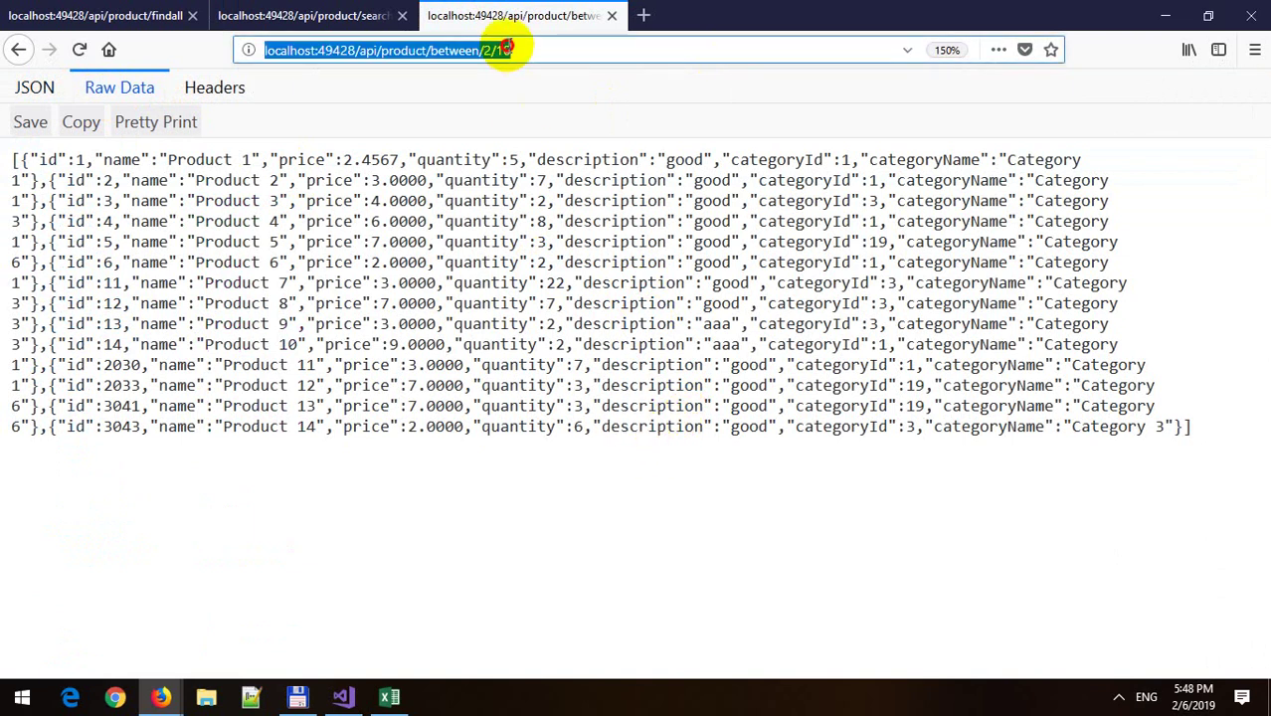
double_click(506, 51)
type("7")
key("Return")
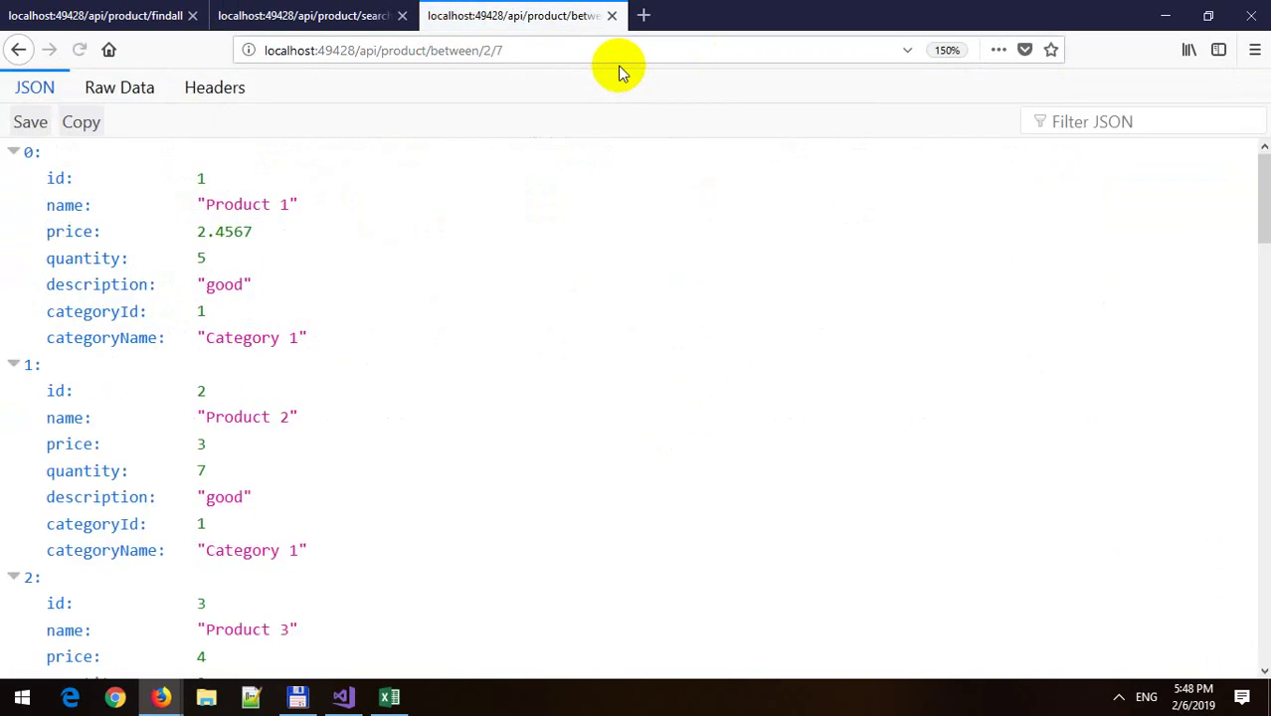
left_click(614, 52)
type("5")
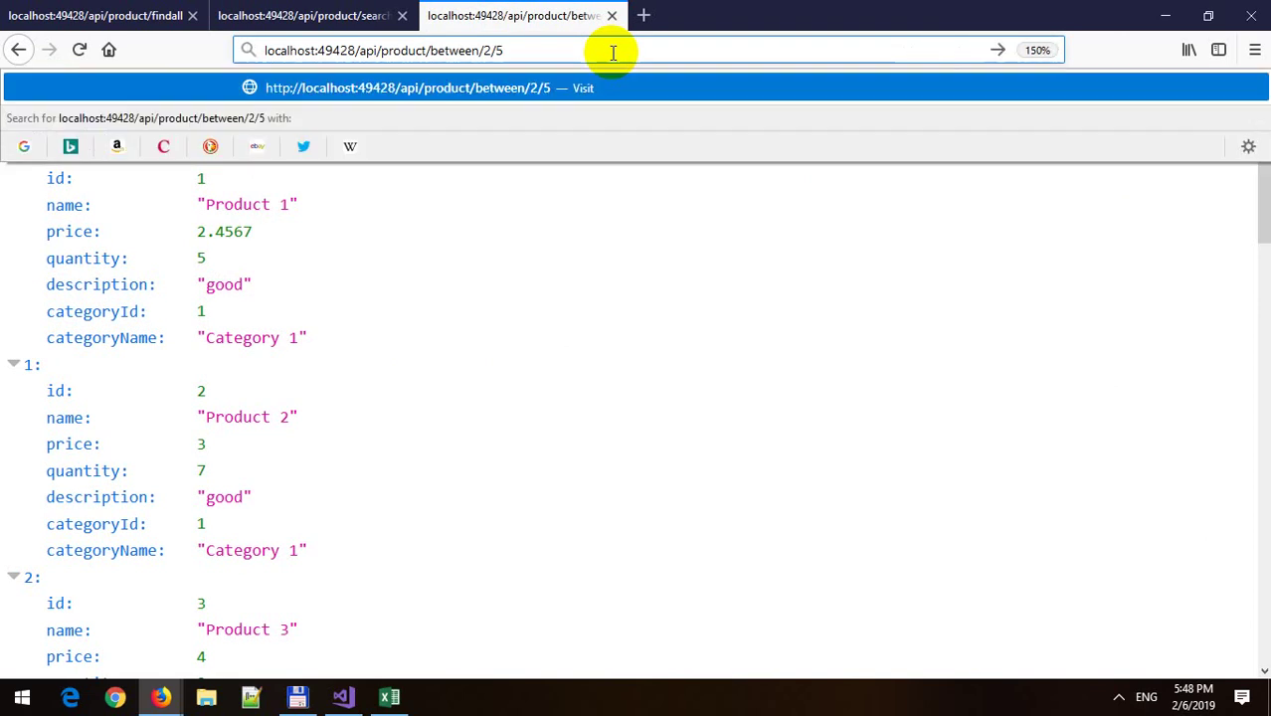
key("Return")
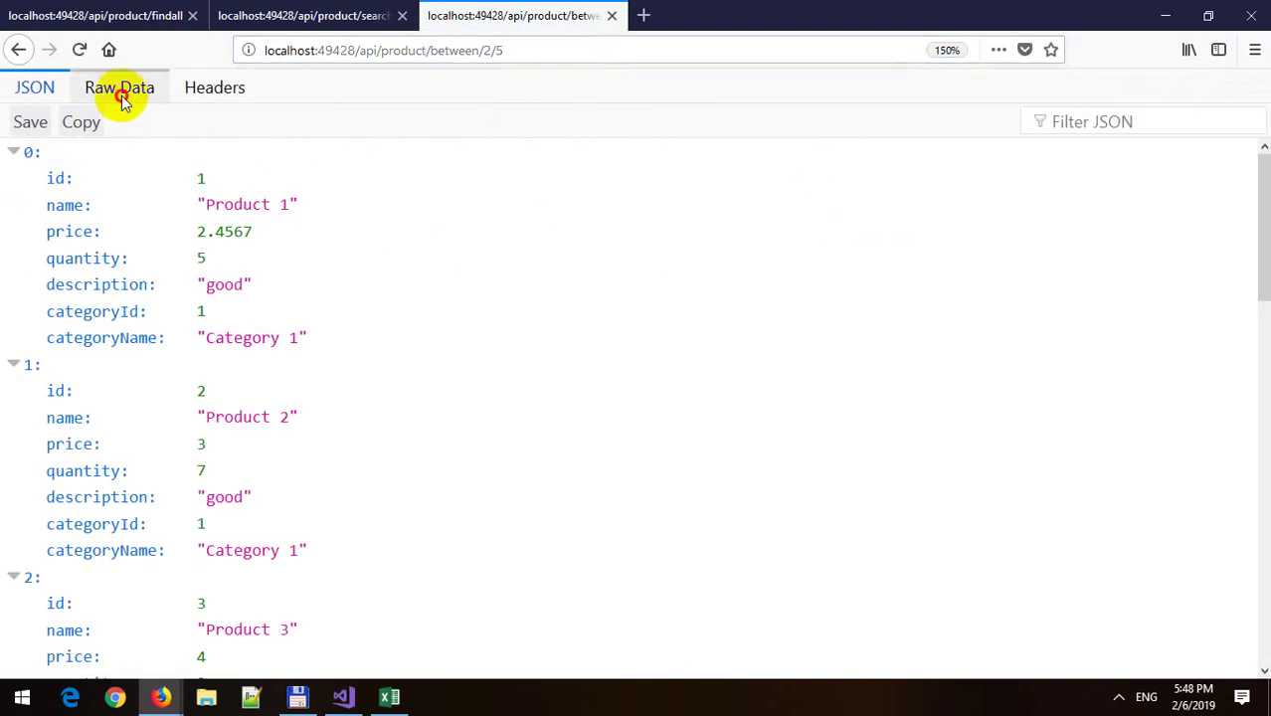
left_click(120, 90)
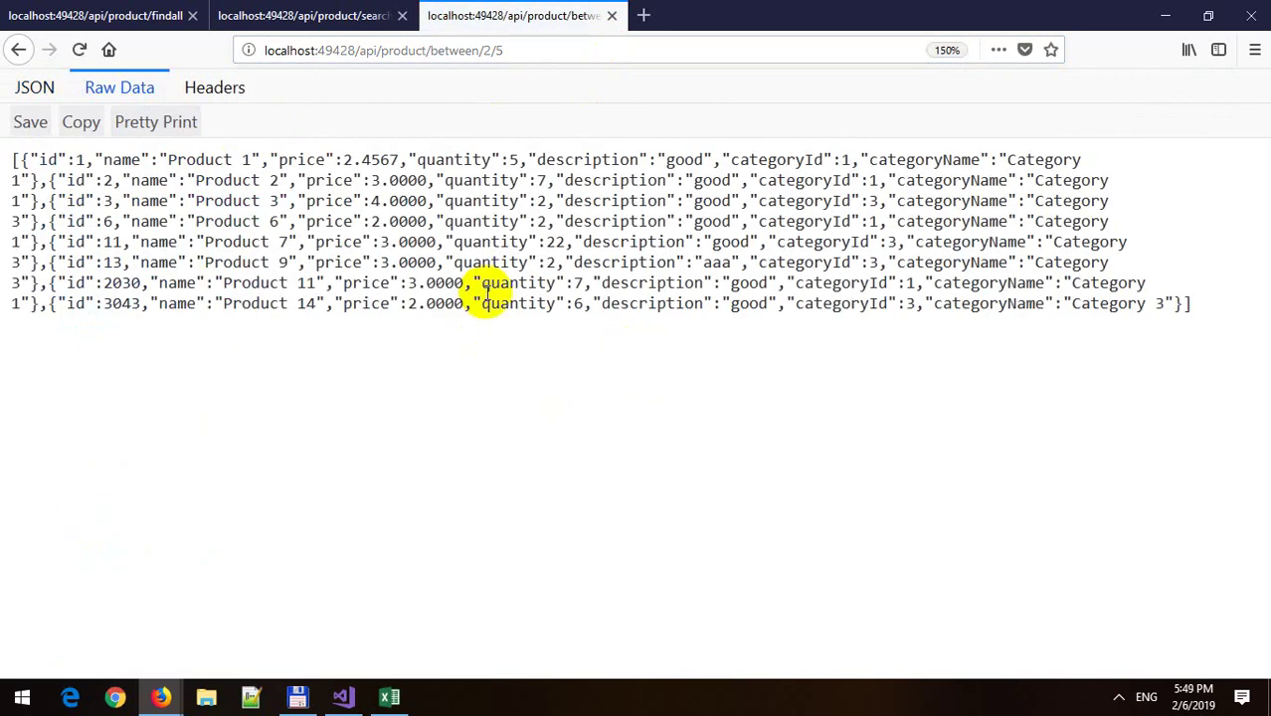
Step: Create blank workbook Book2 and close Book1, discarding its changes
left_click(389, 696)
left_click(271, 306)
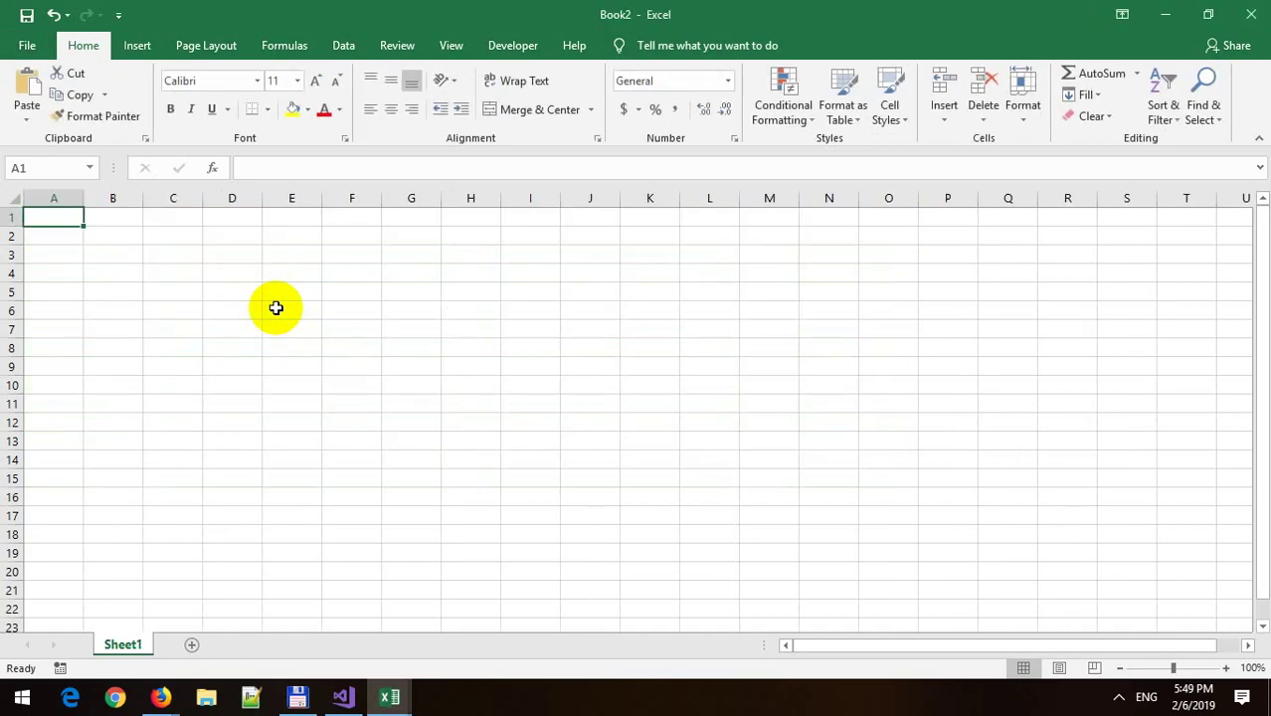
left_click(391, 697)
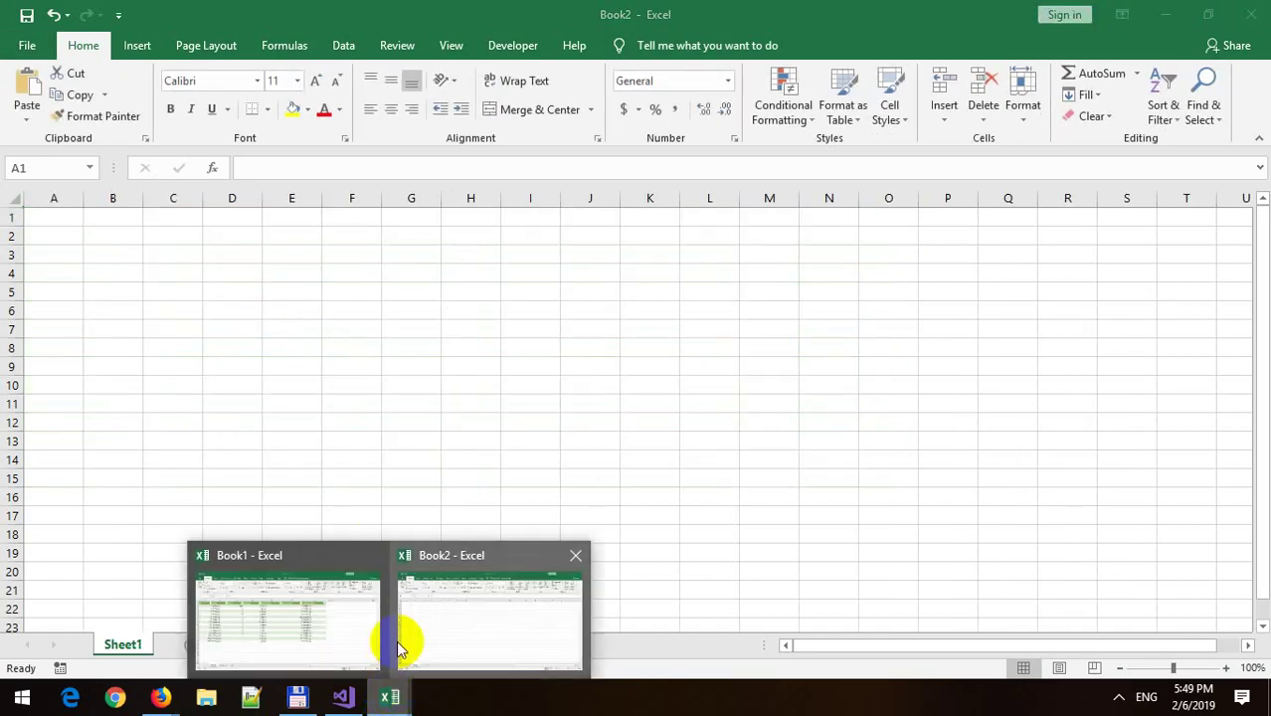
left_click(376, 560)
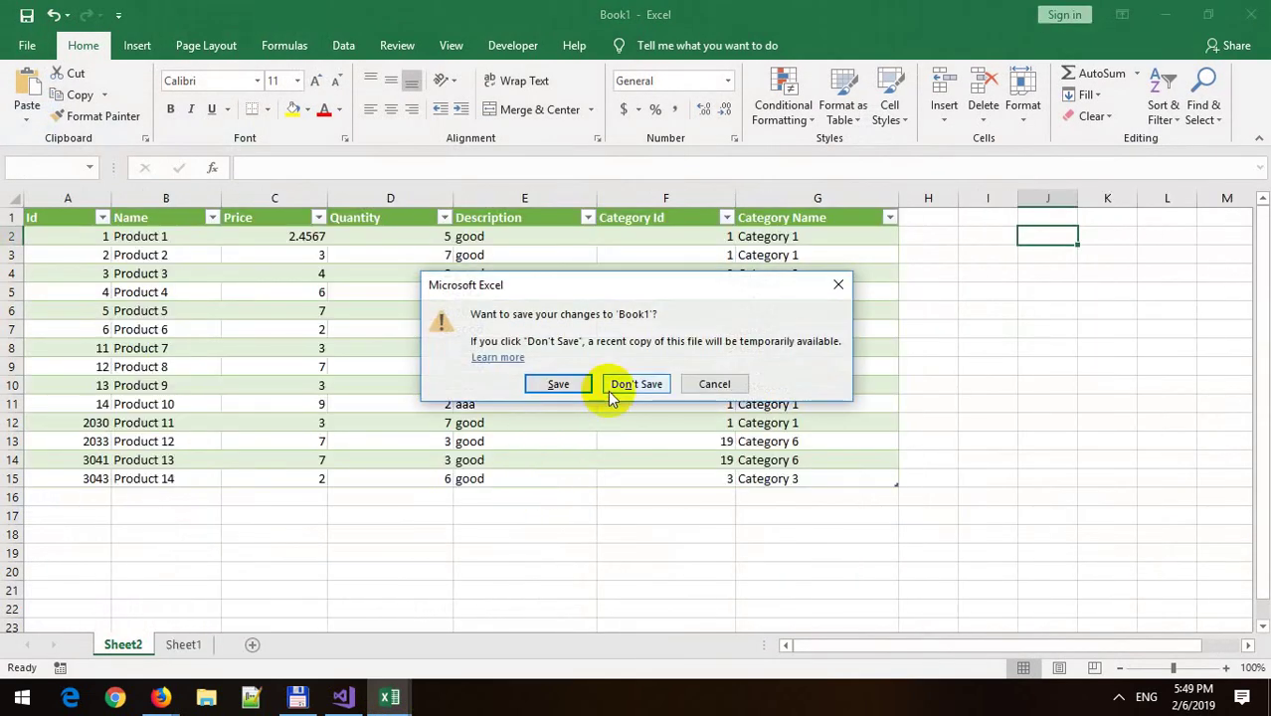
left_click(609, 388)
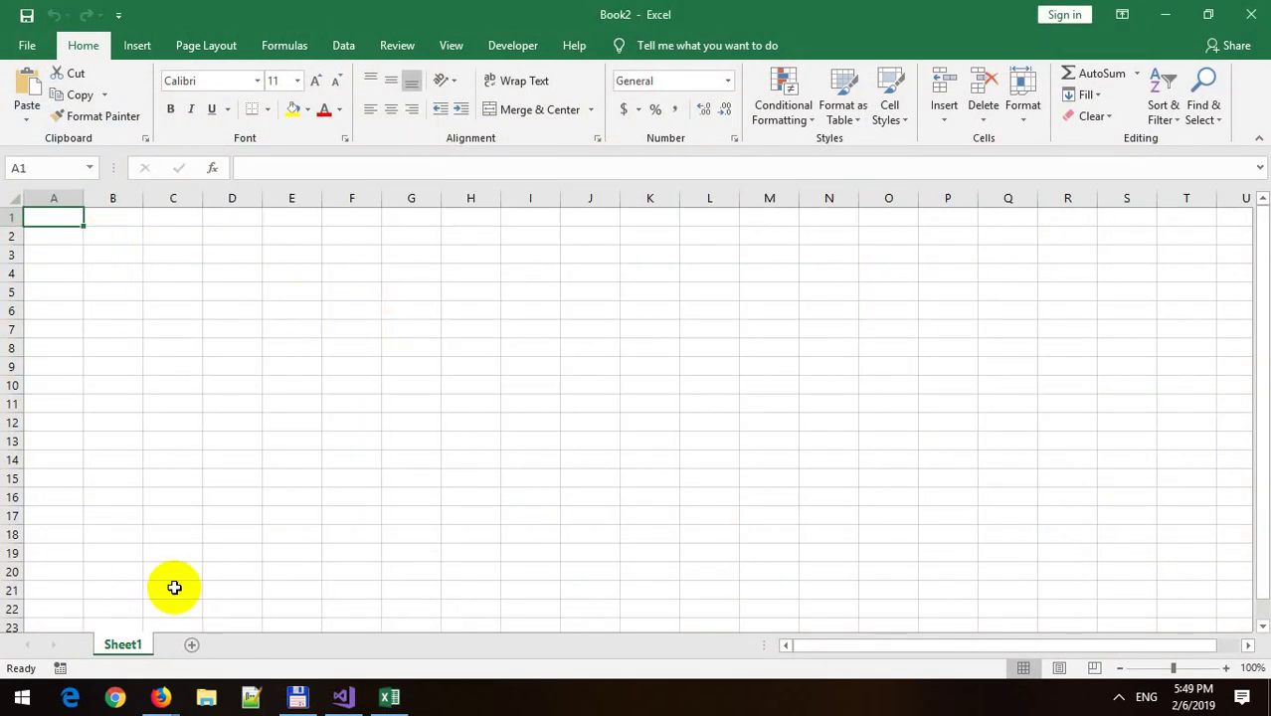
Step: Return Firefox to the findall endpoint page
mouse_move(160, 695)
left_click(236, 612)
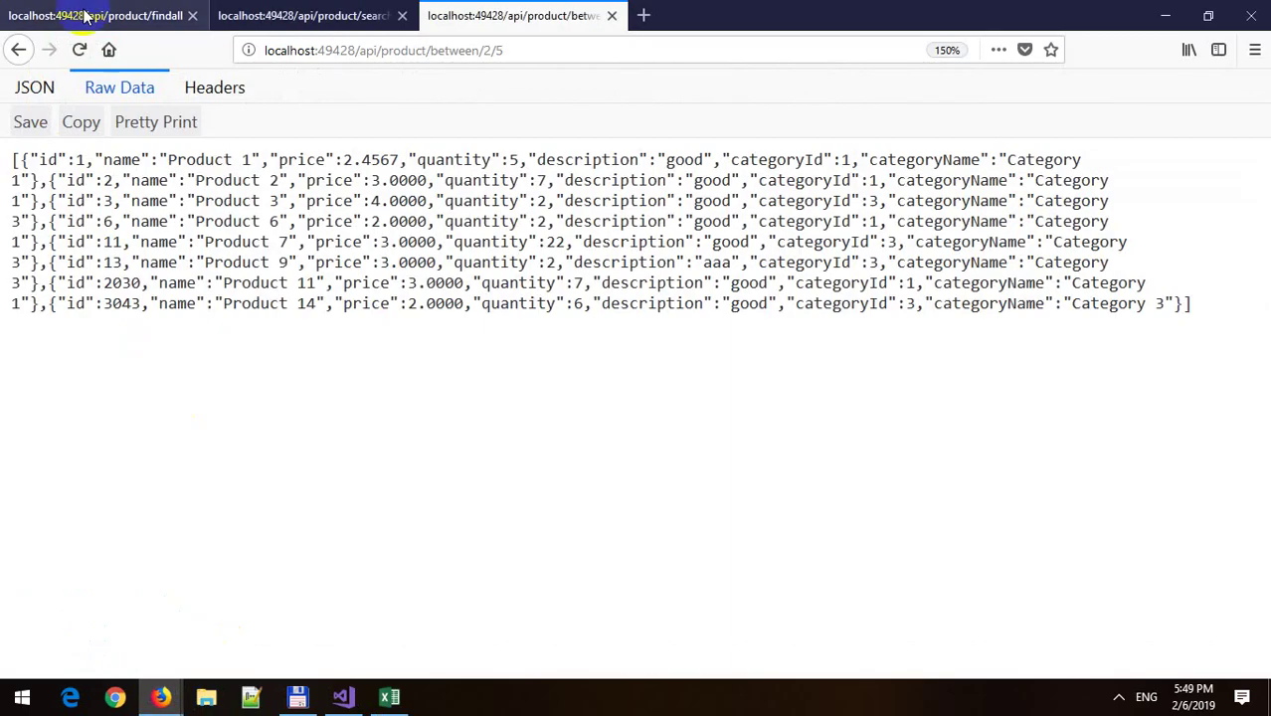
left_click(85, 16)
Step: In Book2, fetch the findall web address through Data > From Web
left_click(389, 697)
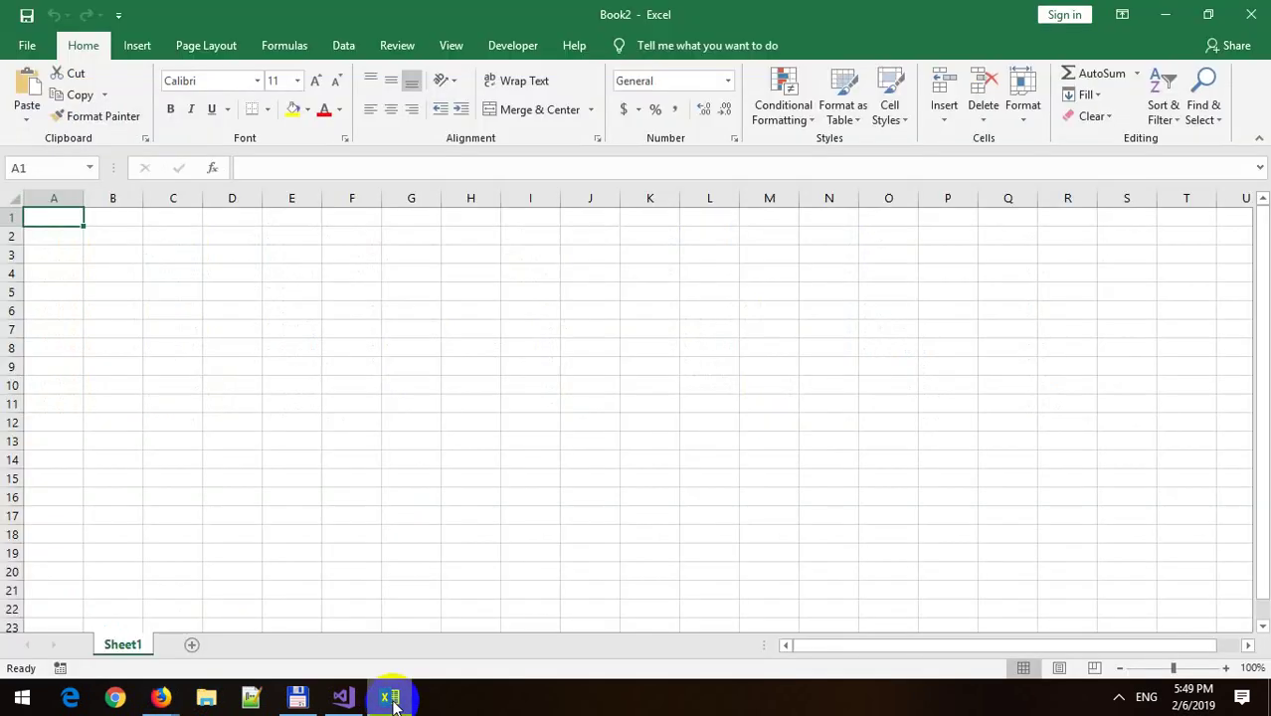
left_click(338, 45)
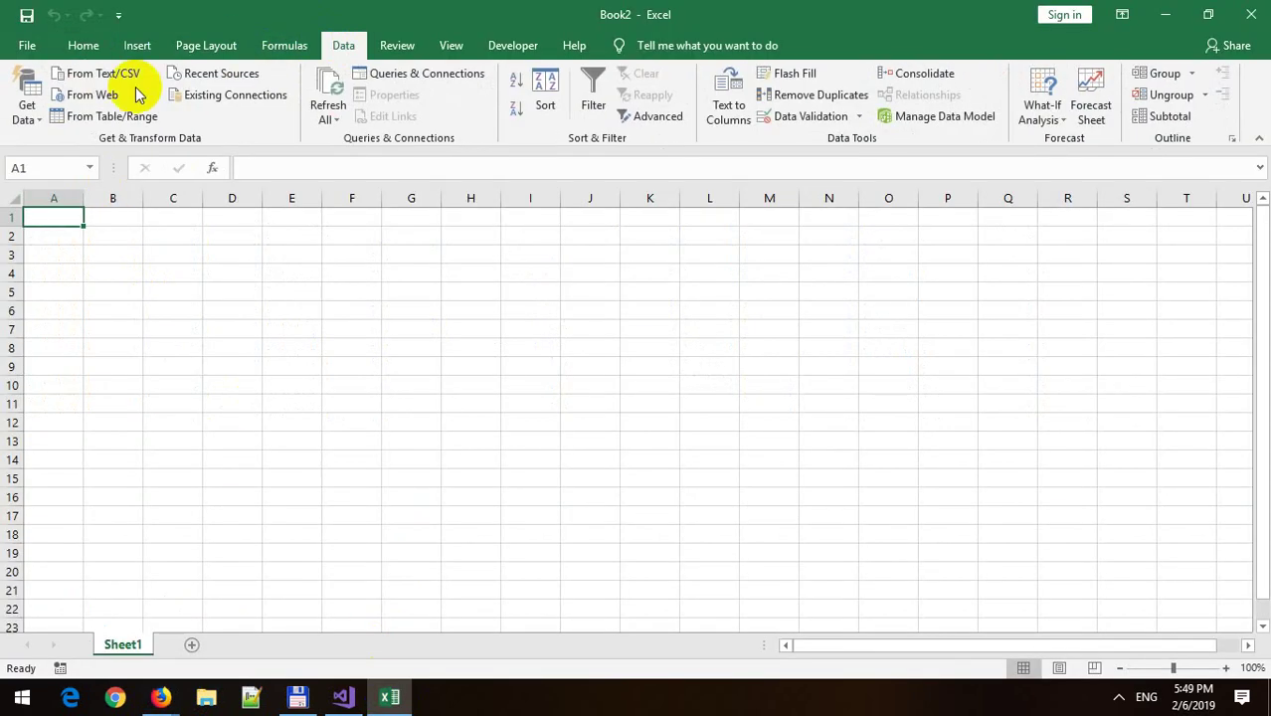
left_click(91, 98)
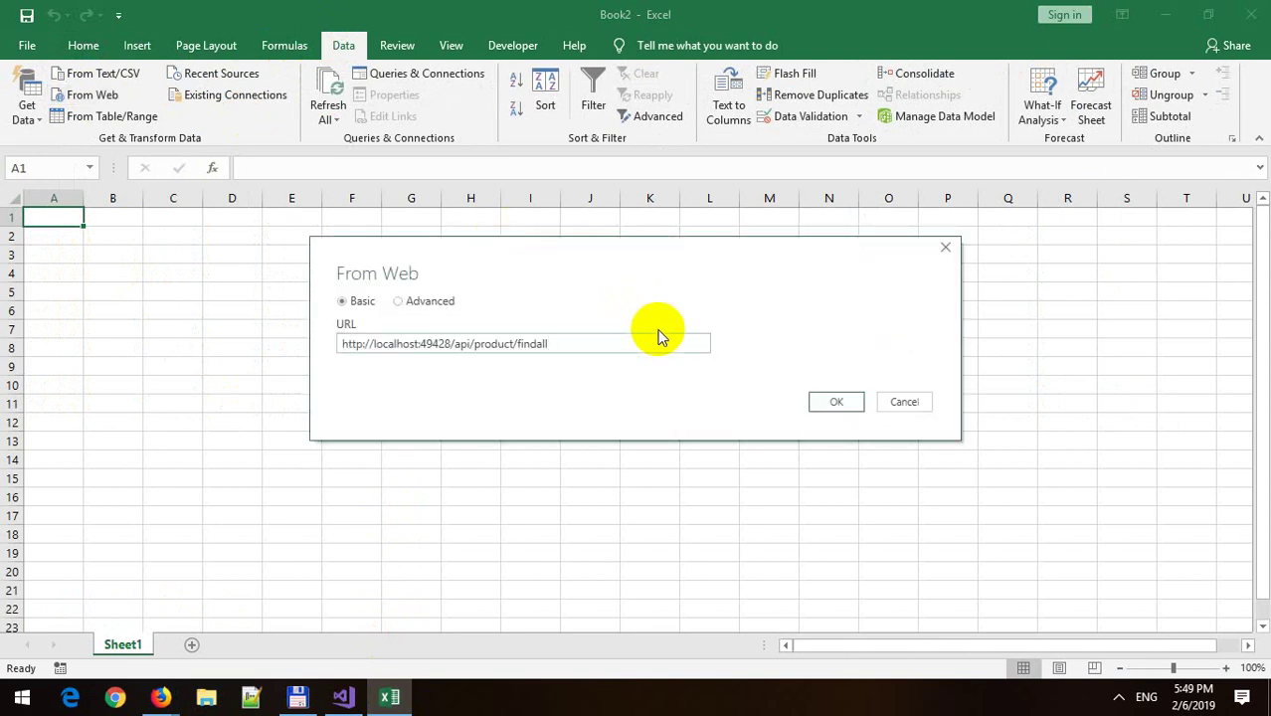
left_click(847, 403)
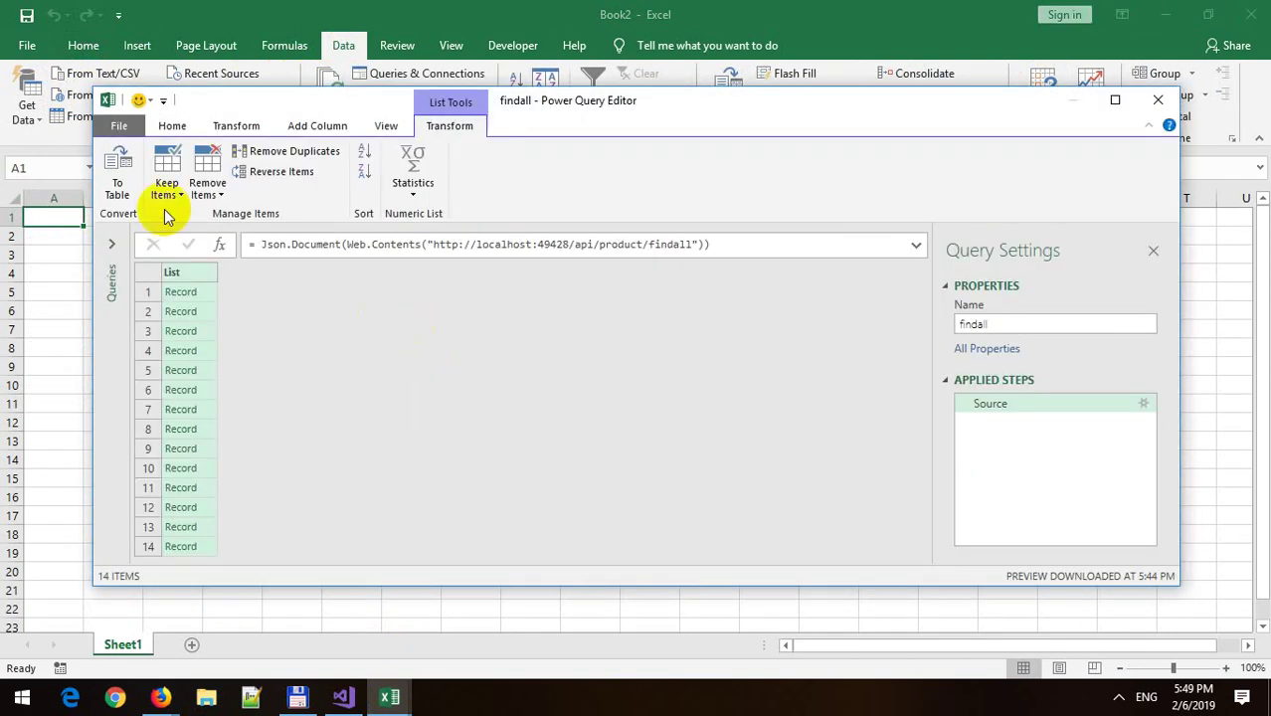
Step: Convert the findall record list to a table and expand Column1 into its seven fields
left_click(121, 179)
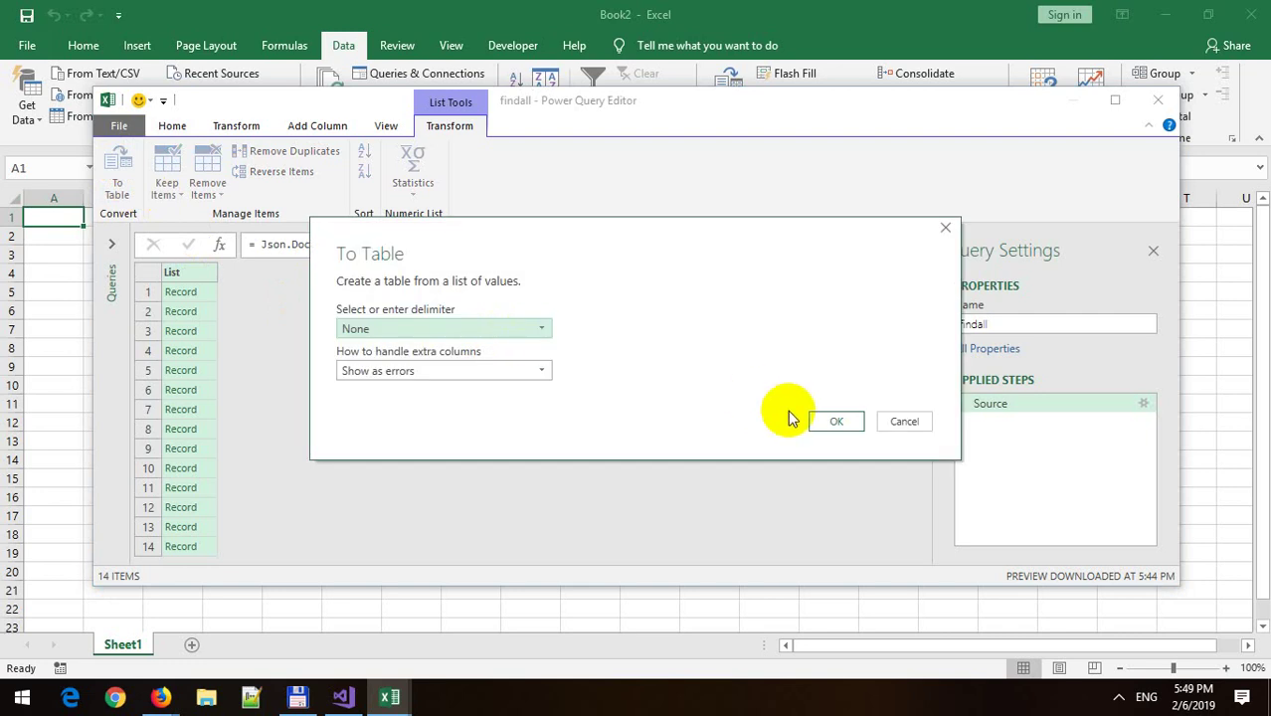
left_click(810, 417)
left_click(253, 274)
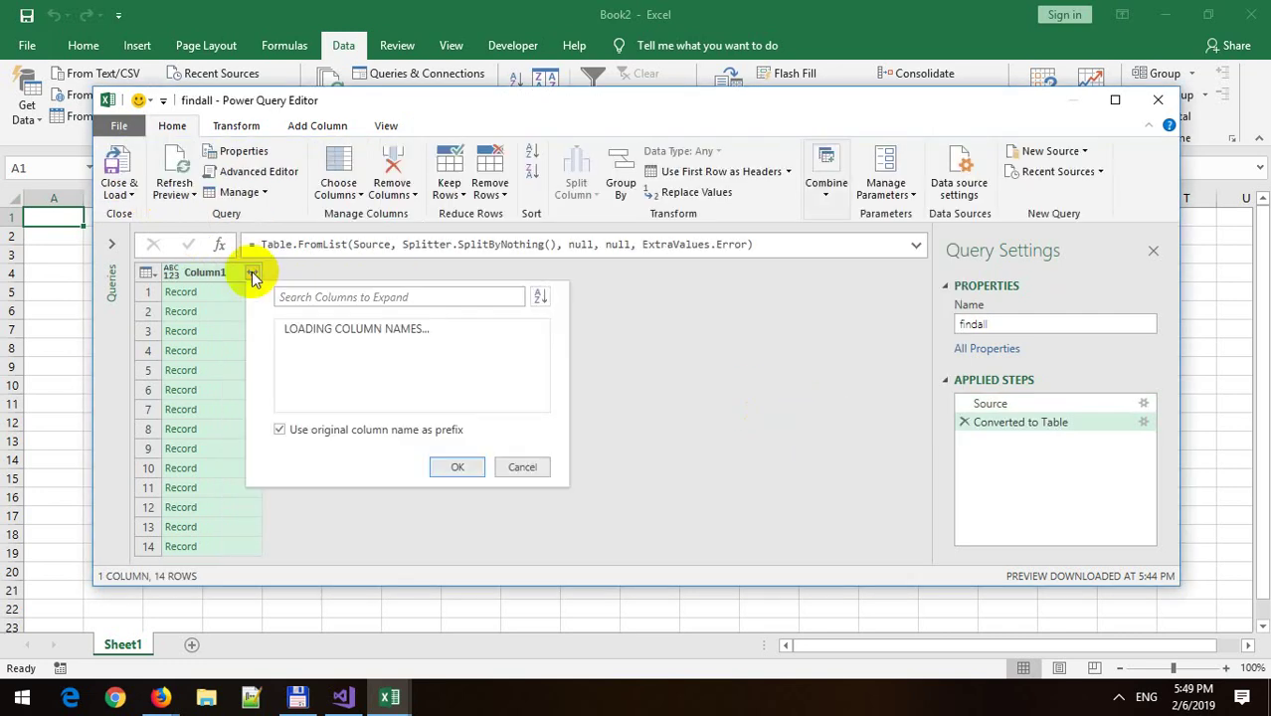
left_click(460, 550)
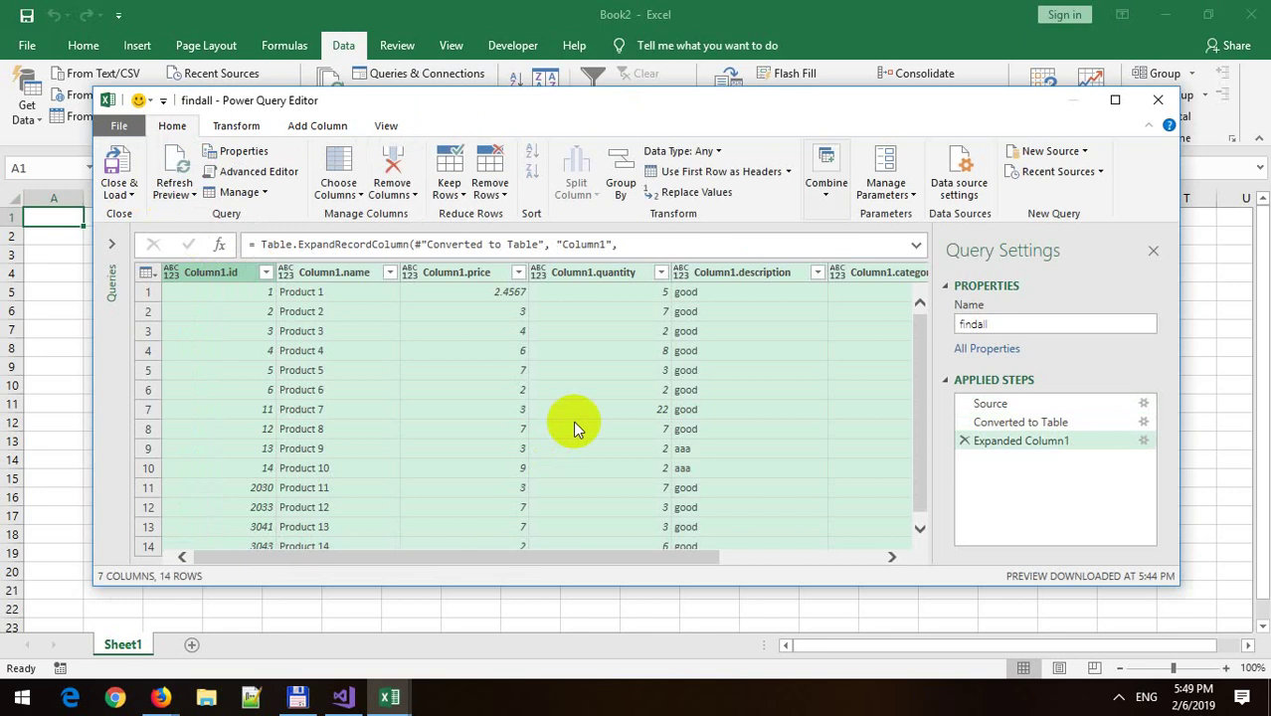
Step: Rename Column1.id, name, price and quantity to Id, Name, Price and Quantity
left_click(209, 272)
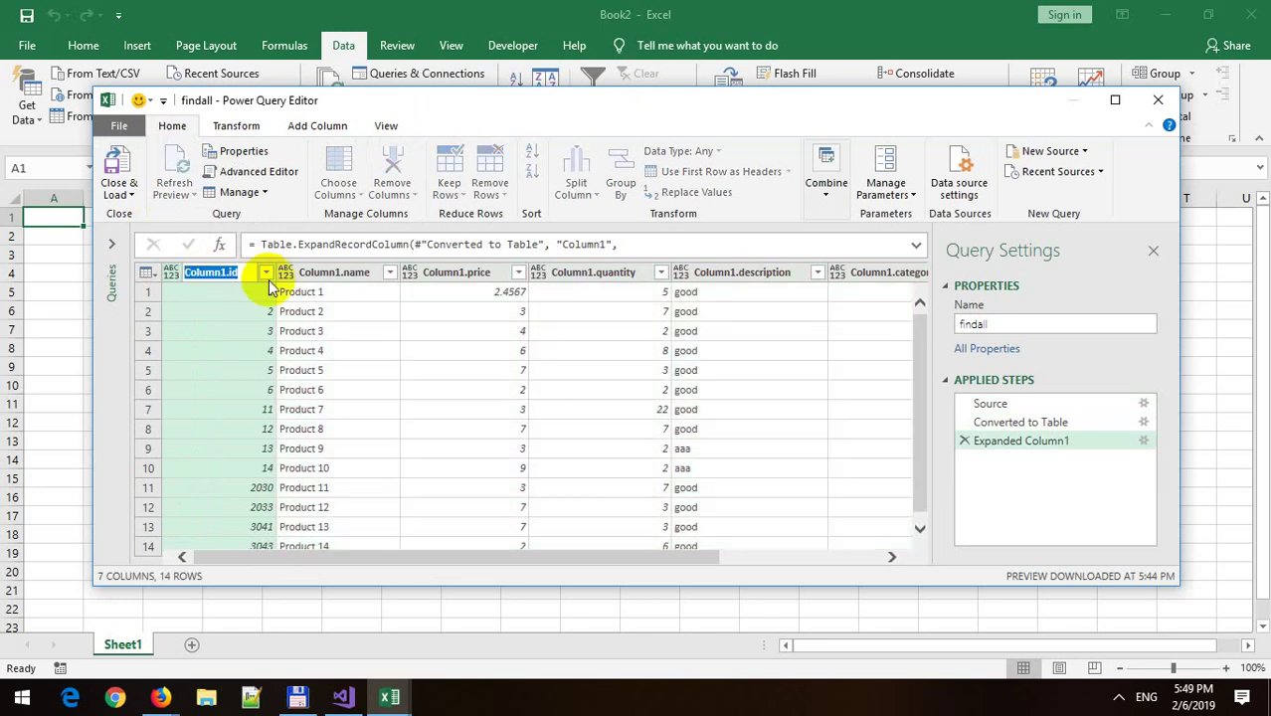
type("Id")
key("Return")
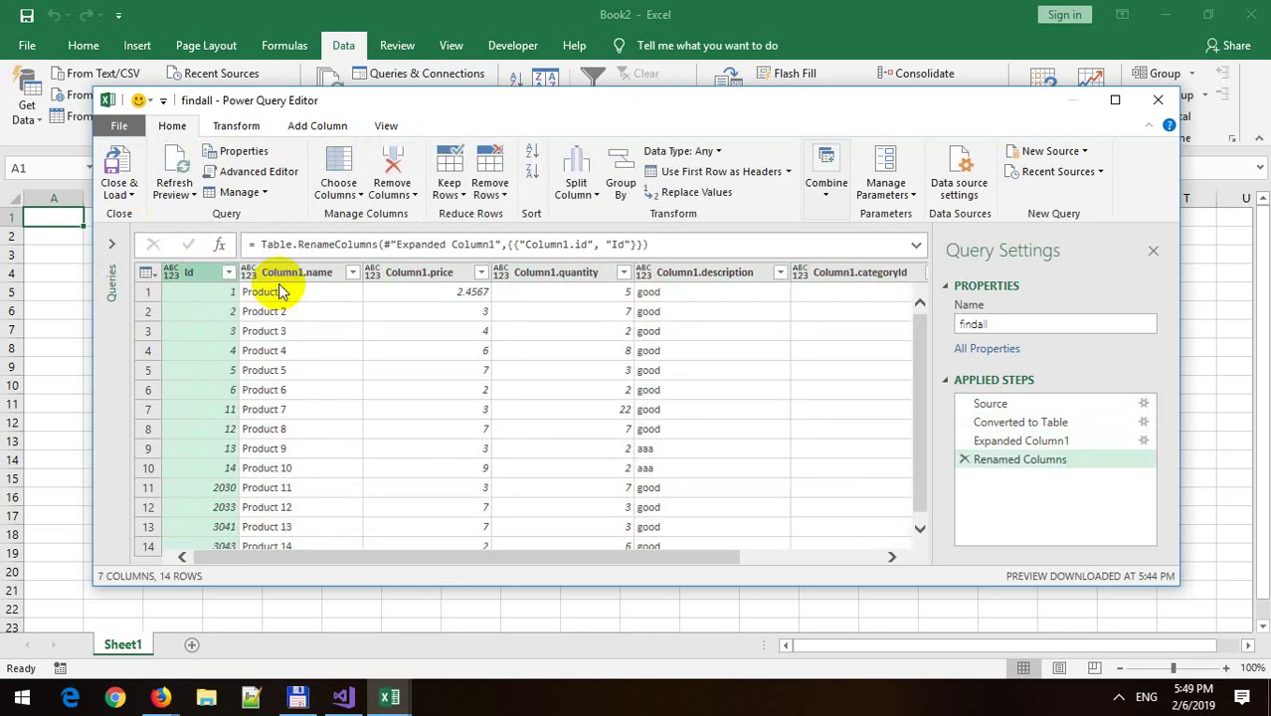
double_click(303, 282)
type("Name")
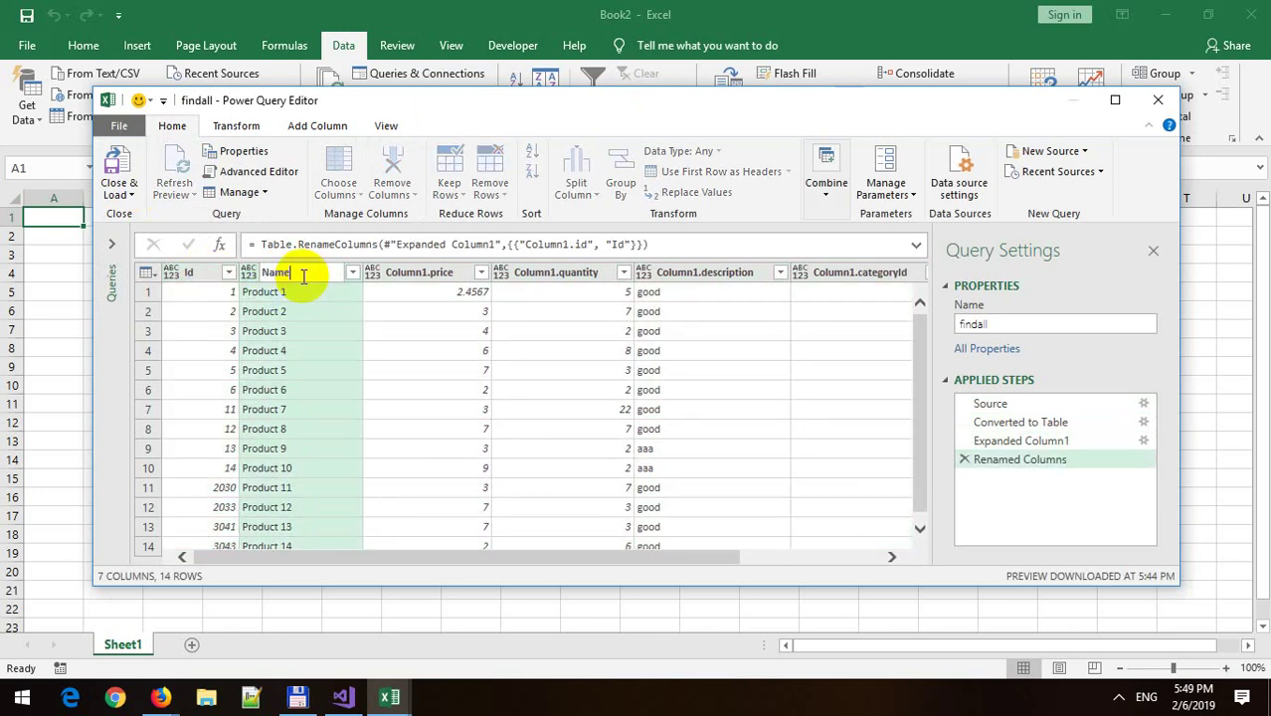
key("Return")
double_click(360, 273)
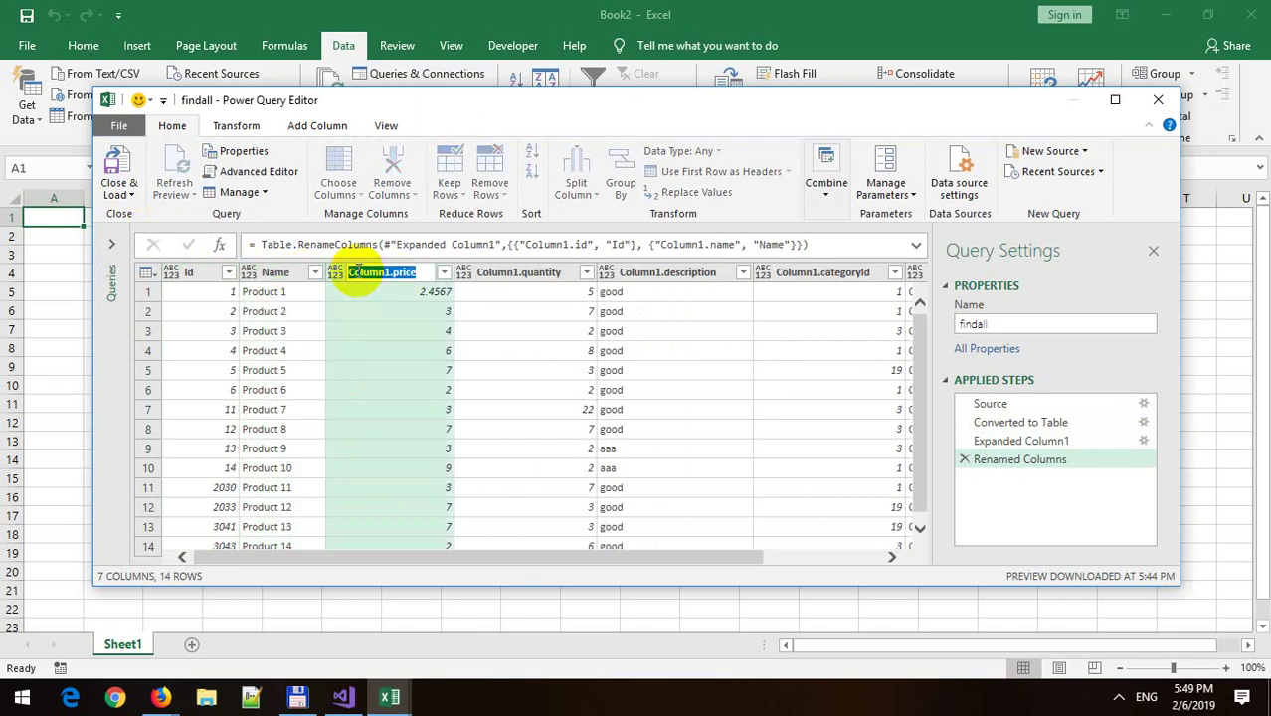
type("Price")
key("Return")
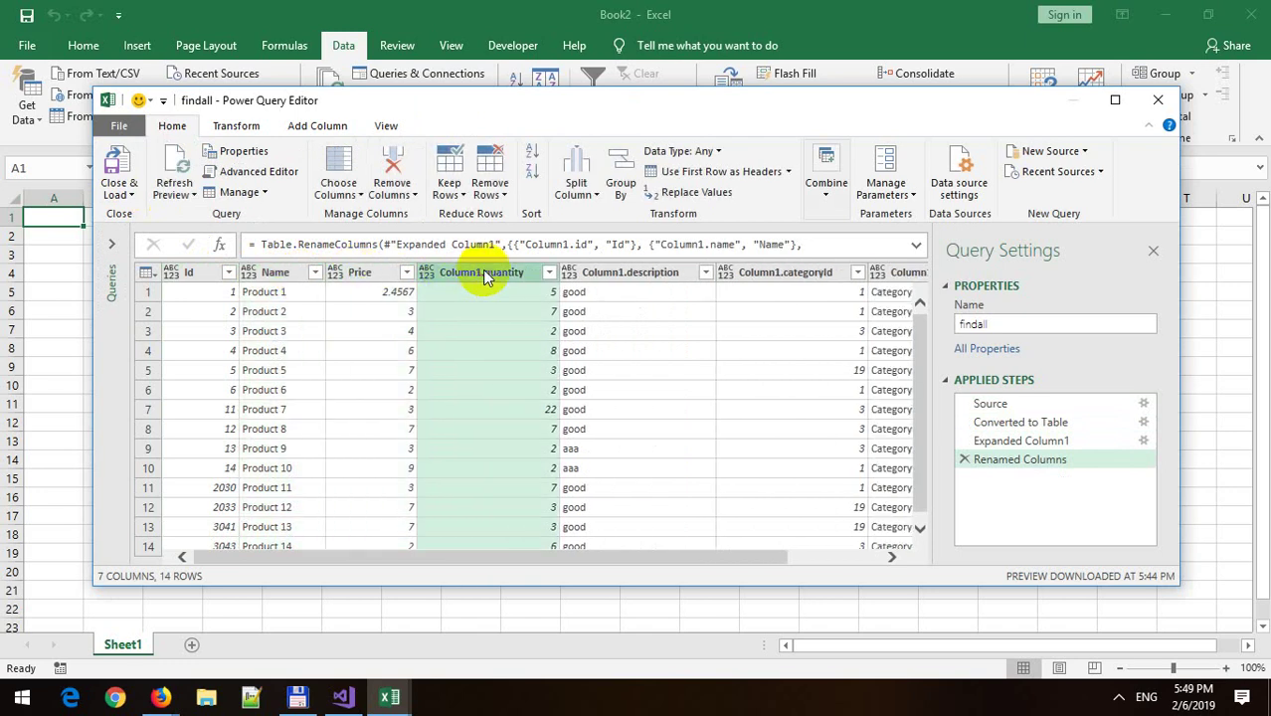
double_click(482, 271)
key("Return")
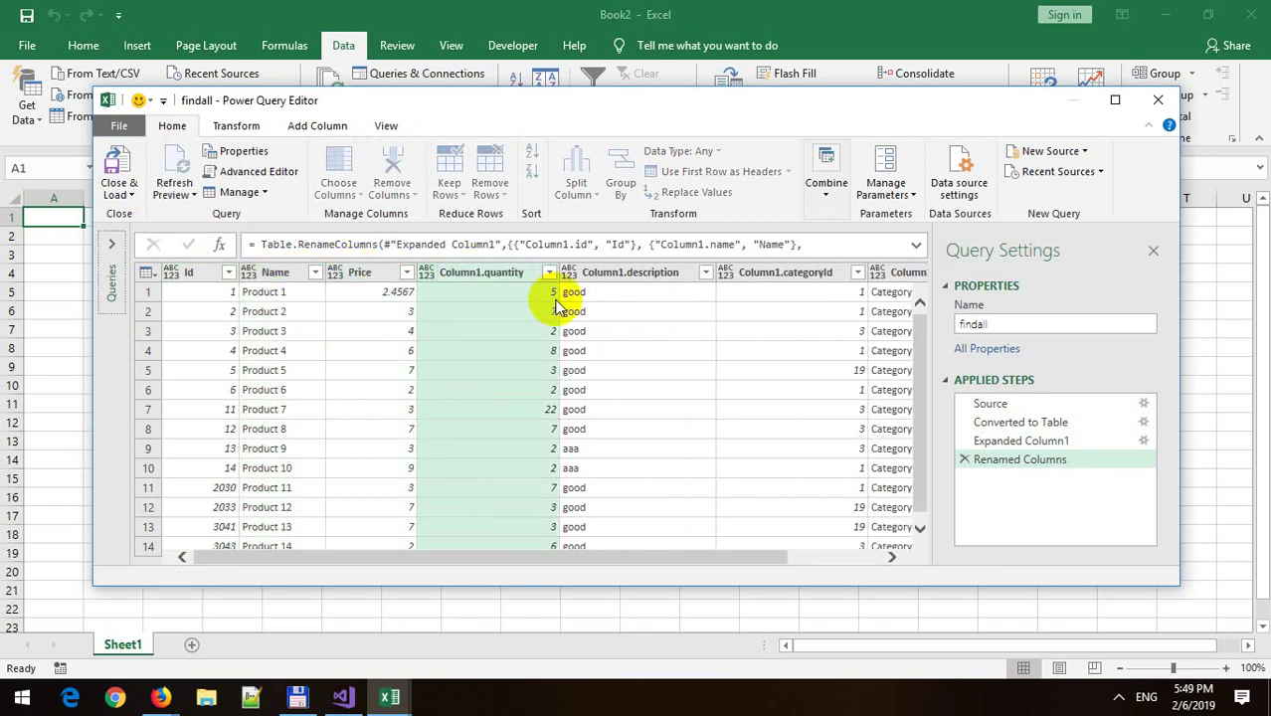
Step: Rename the remaining columns to Description, Category Id and Category Name, then load the query
double_click(590, 274)
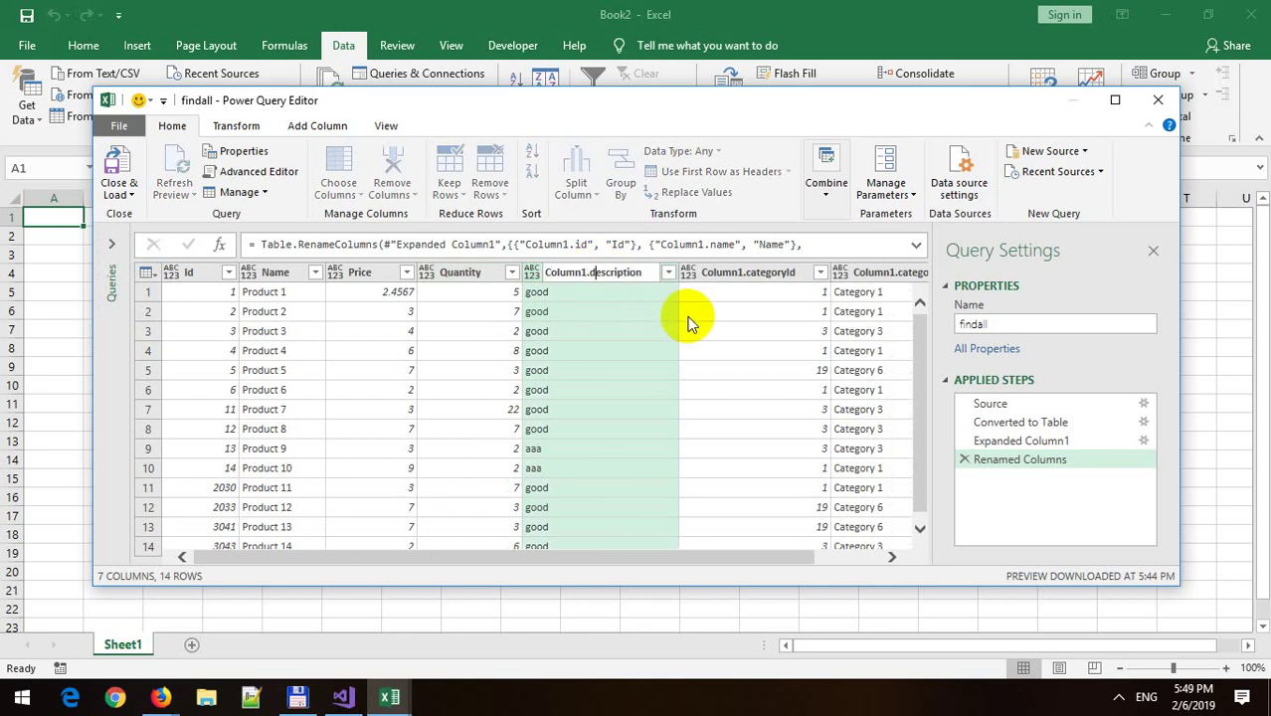
type("D")
key("Return")
double_click(731, 274)
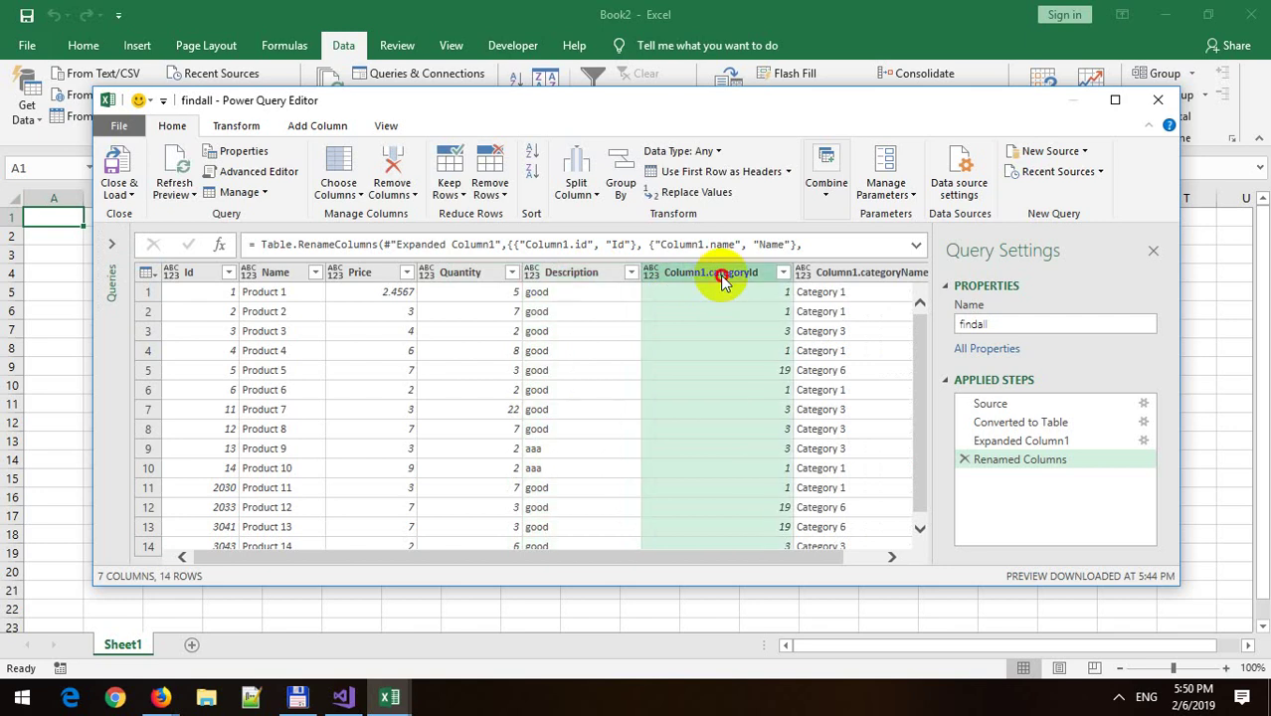
type("C")
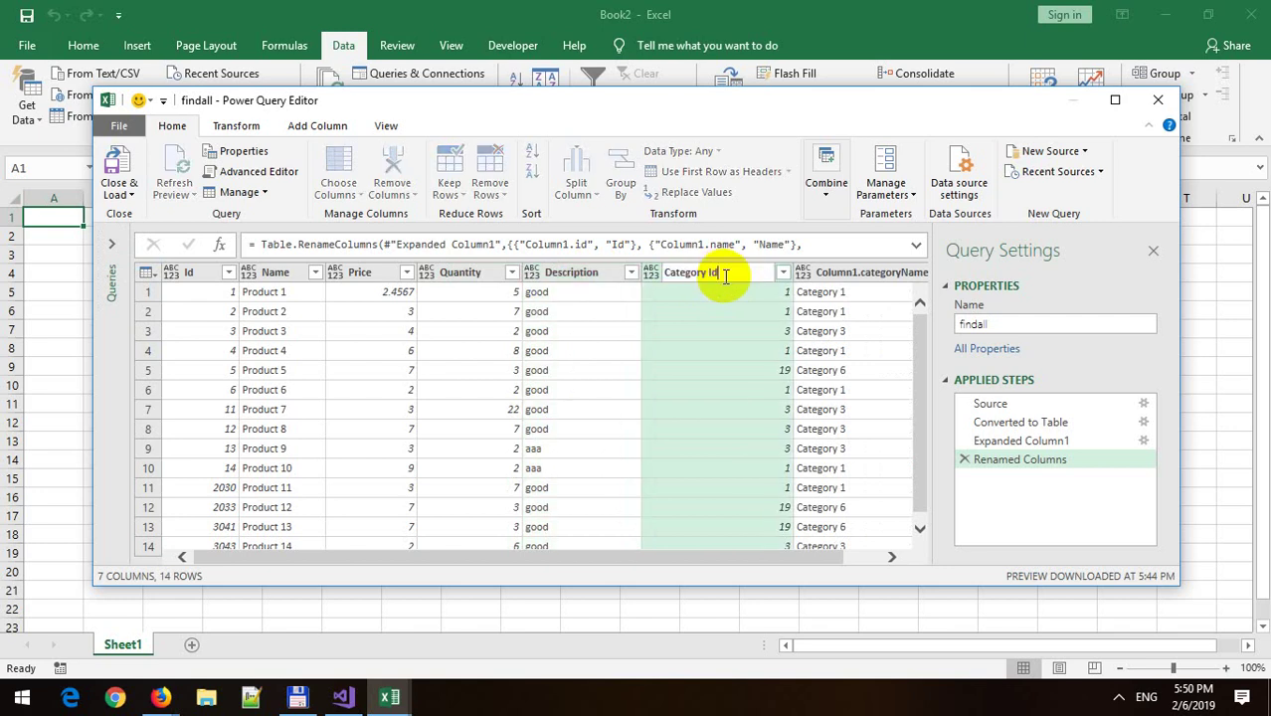
key("Return")
double_click(824, 273)
type("Cat")
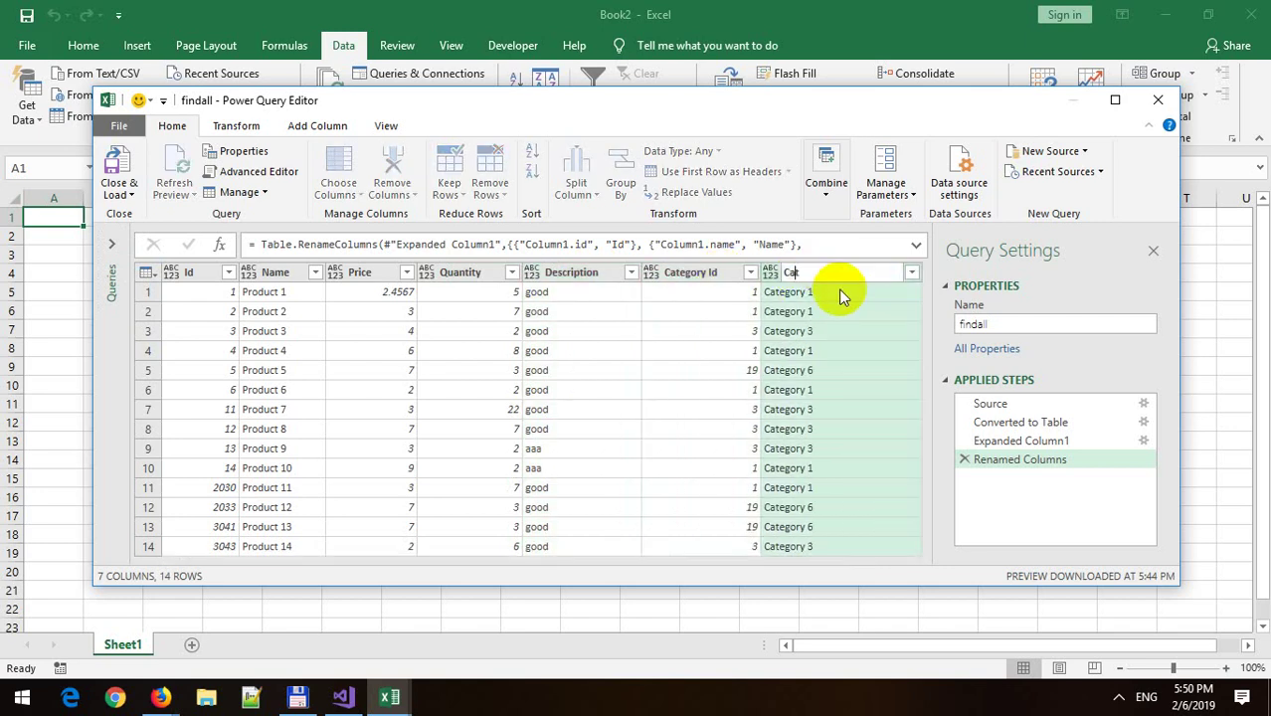
type("egory Name")
key("Return")
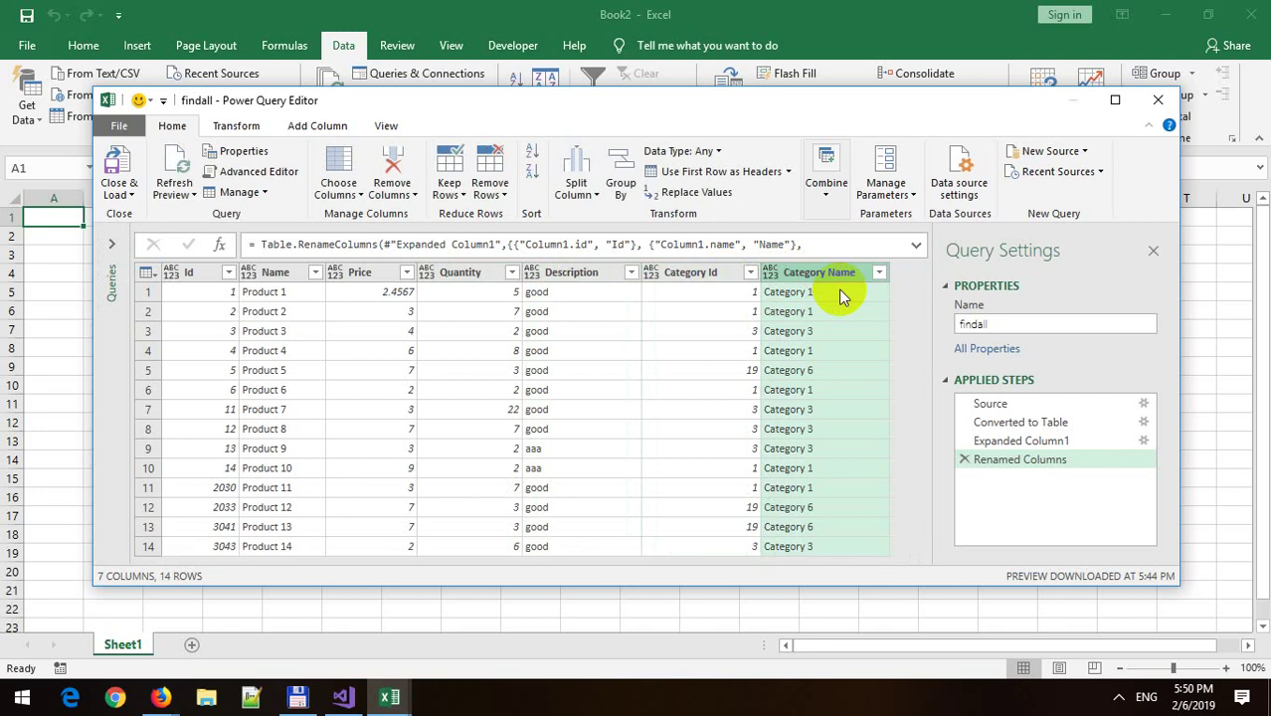
left_click(119, 165)
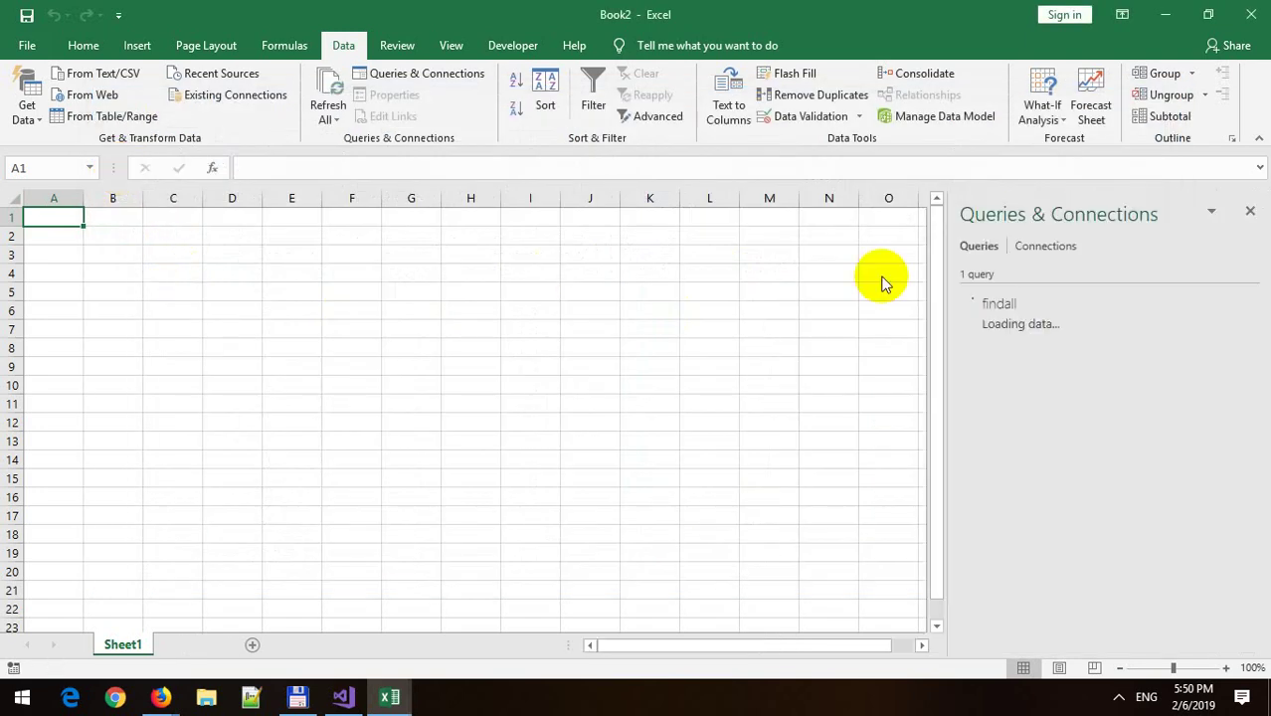
Step: Dismiss the Queries & Connections pane beside the 14-row findall table and go to blank Sheet1
left_click(716, 272)
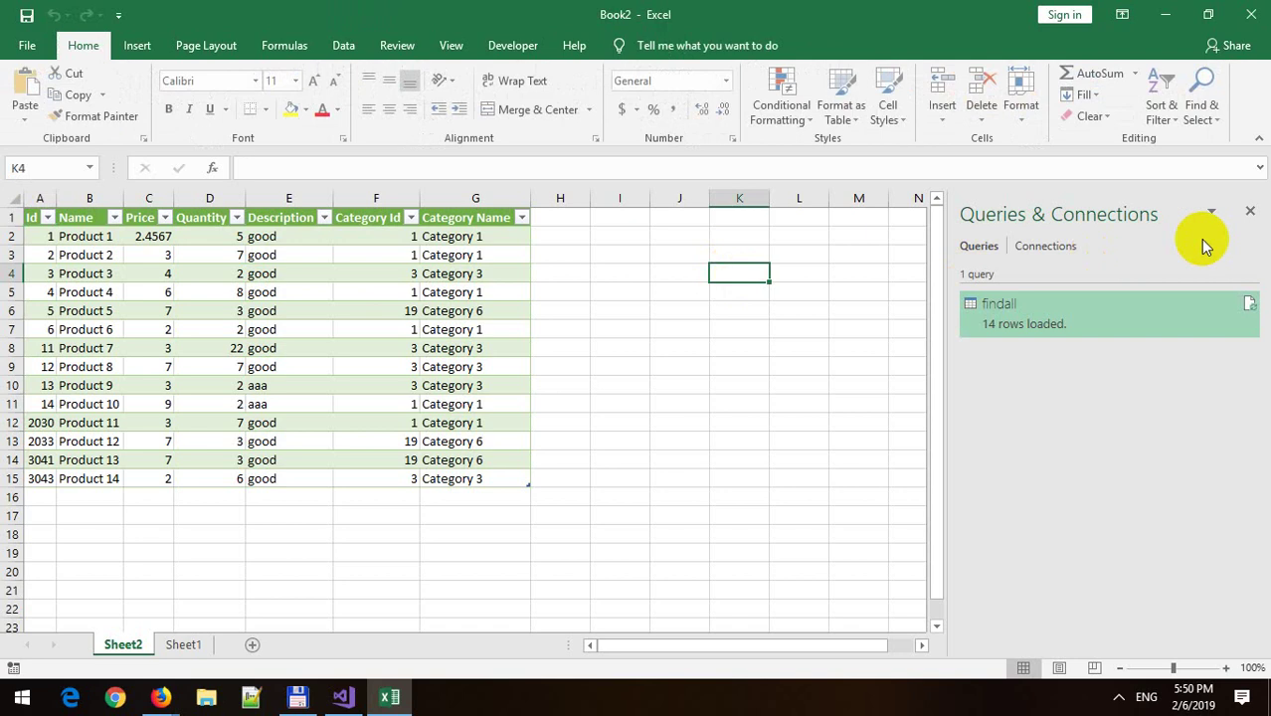
left_click(1250, 211)
left_click(690, 333)
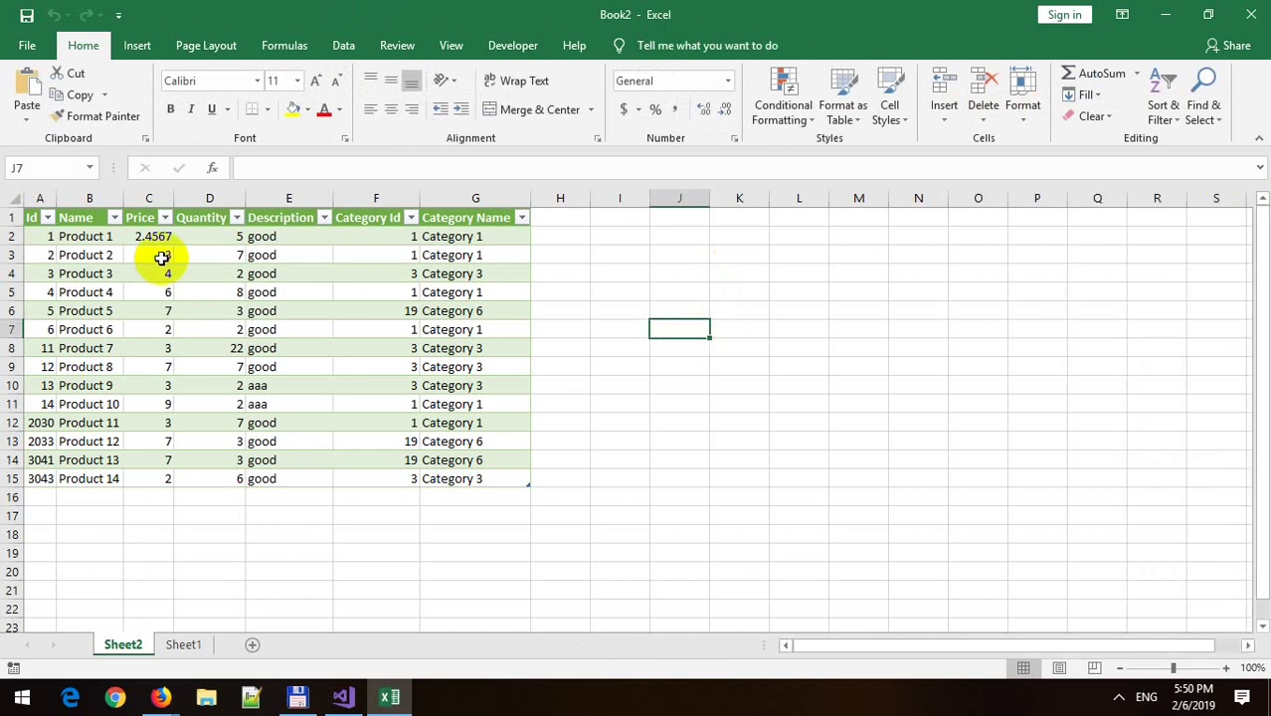
left_click(602, 273)
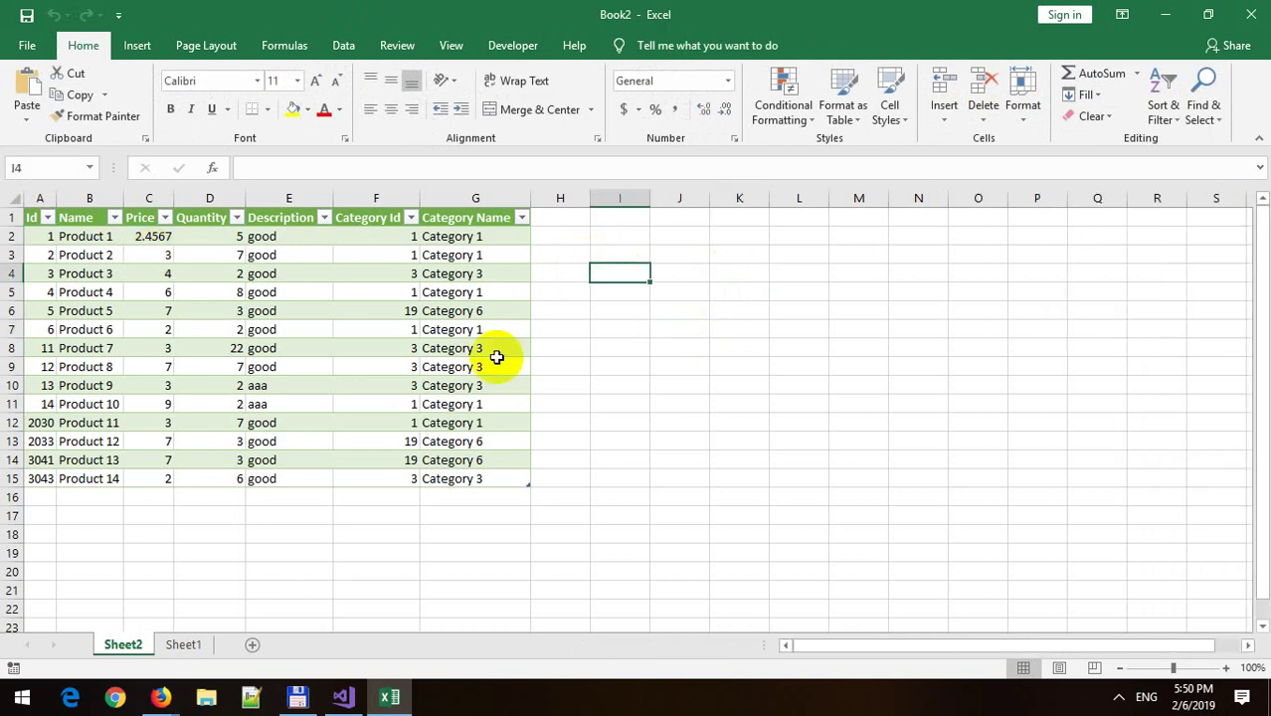
left_click(202, 646)
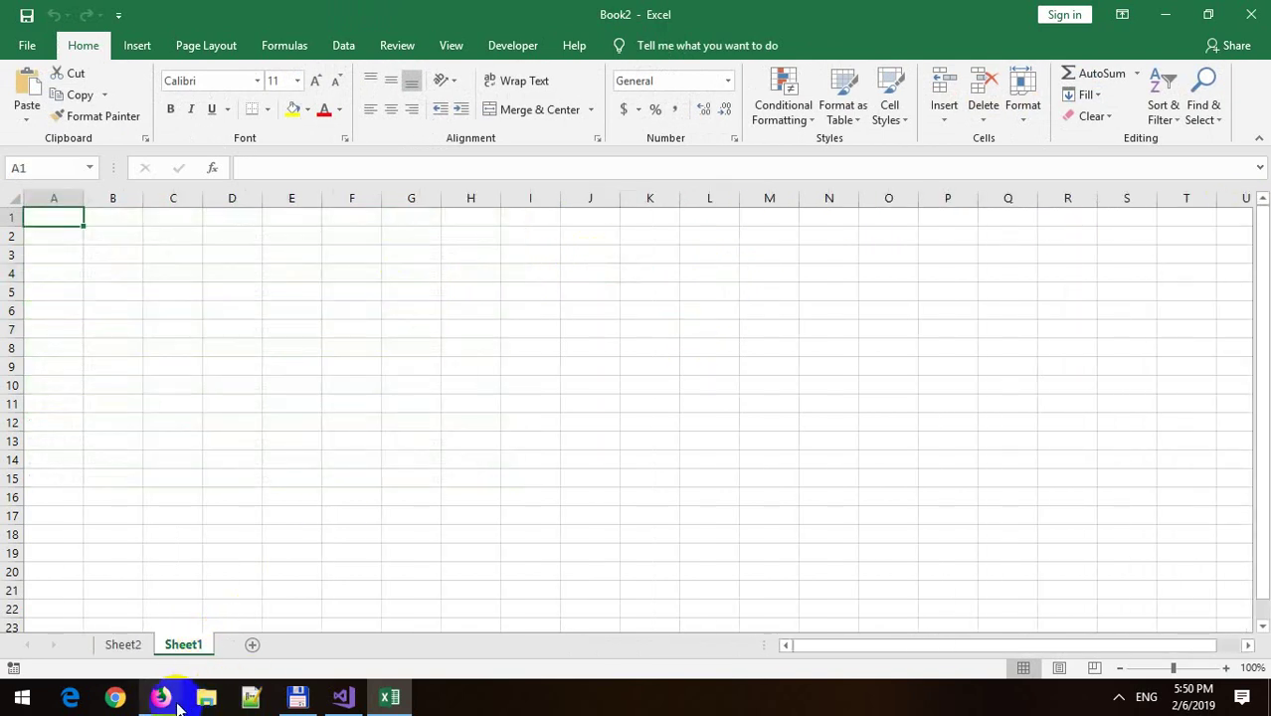
Step: Copy the search/pro endpoint address from Firefox and return to Excel
mouse_move(162, 697)
left_click(289, 626)
left_click(343, 8)
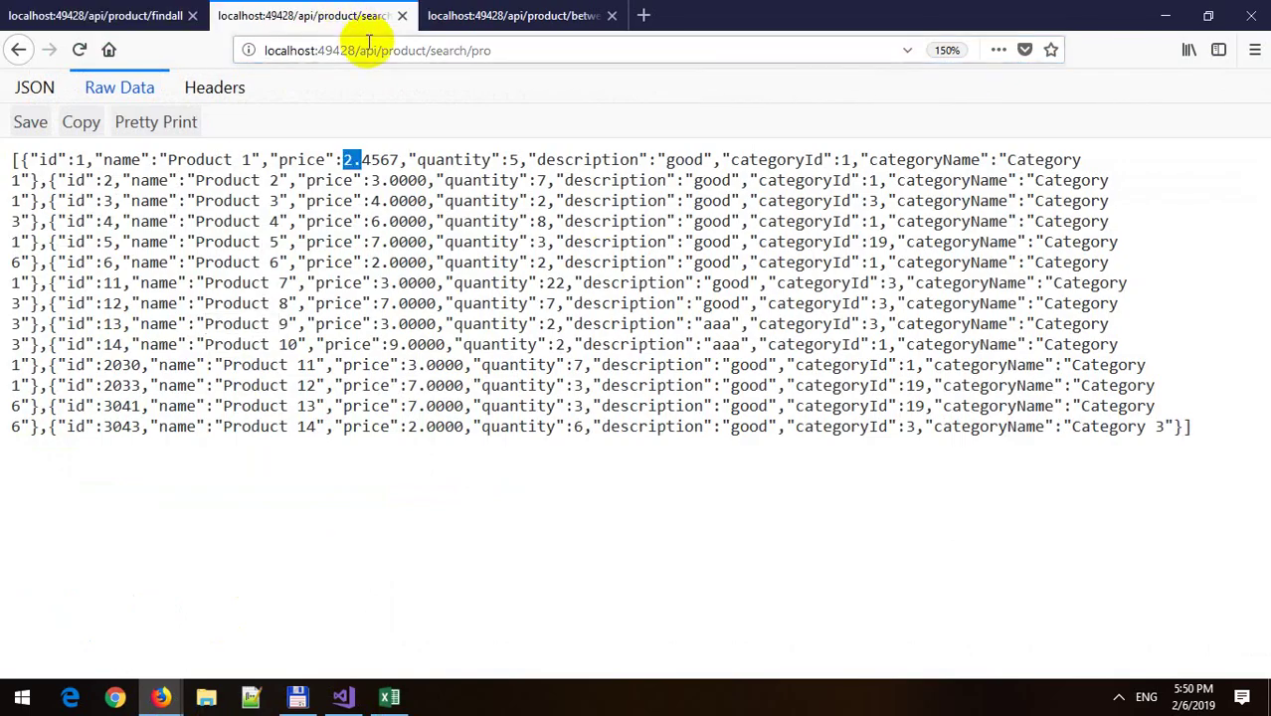
left_click(369, 48)
key("alt+Tab")
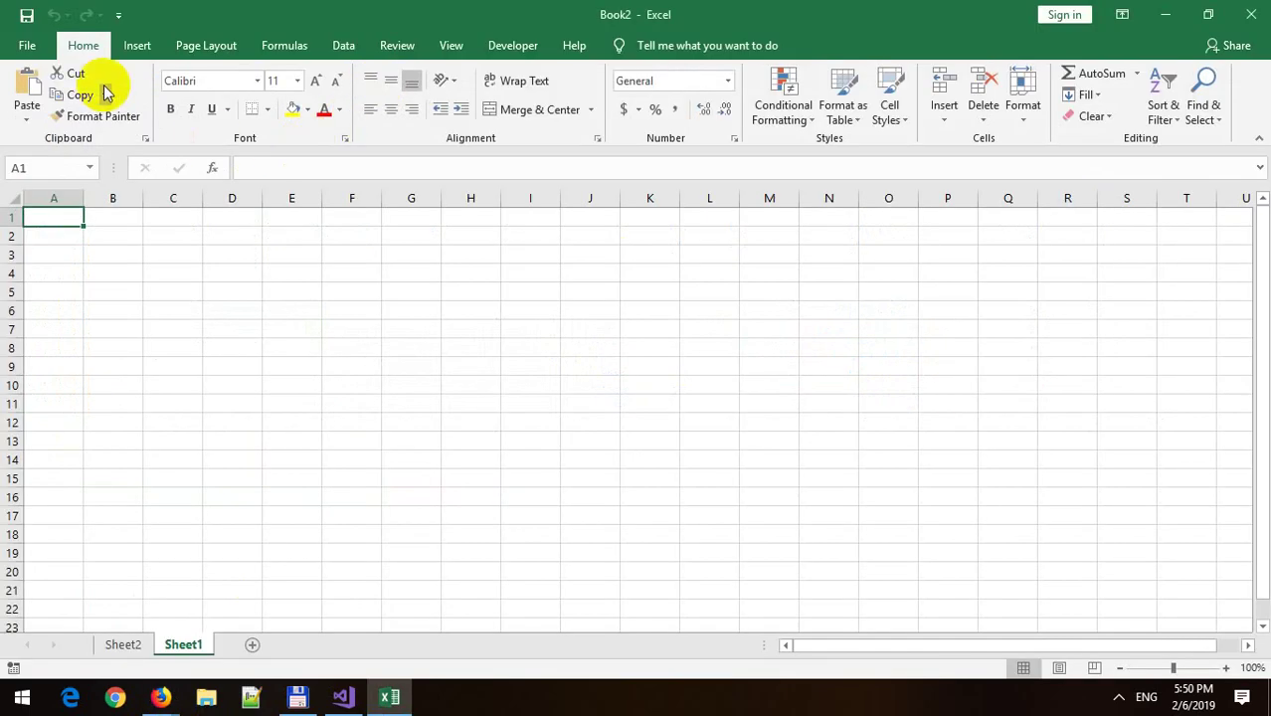
Step: Create a From Web query on the pasted search/pro address via Get Data > From Other Sources
left_click(341, 44)
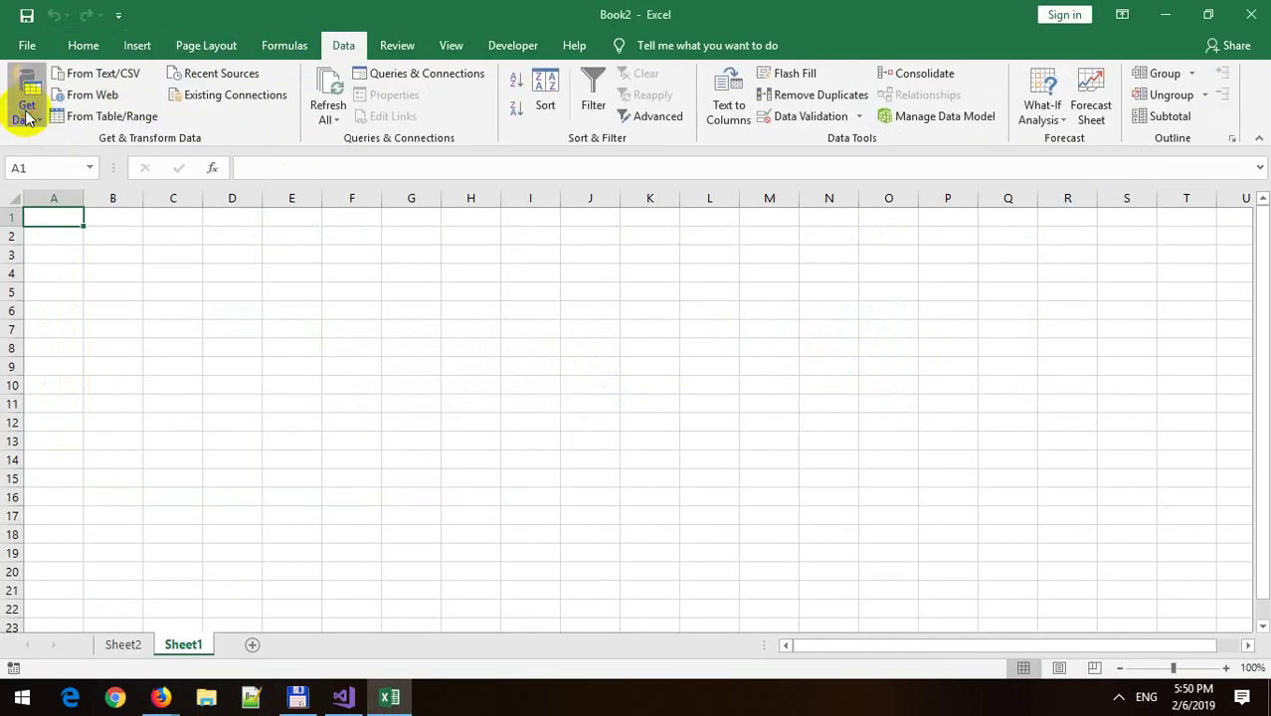
left_click(28, 112)
mouse_move(70, 204)
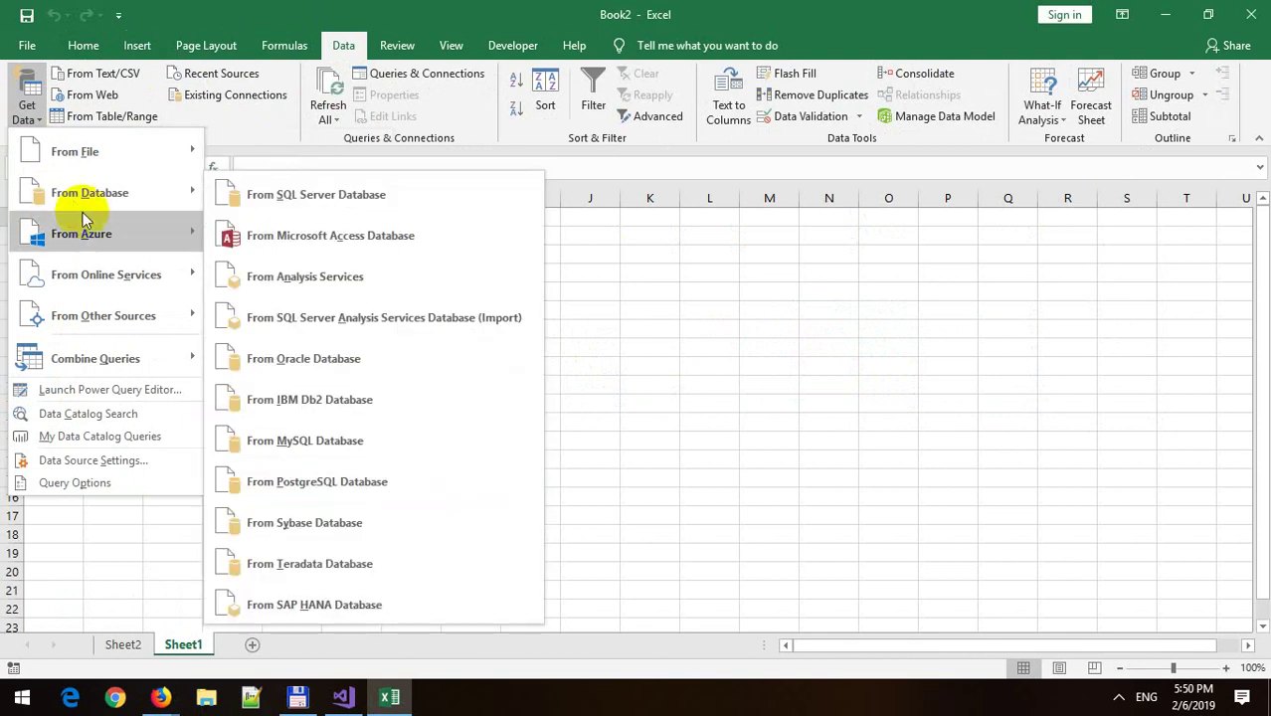
mouse_move(129, 356)
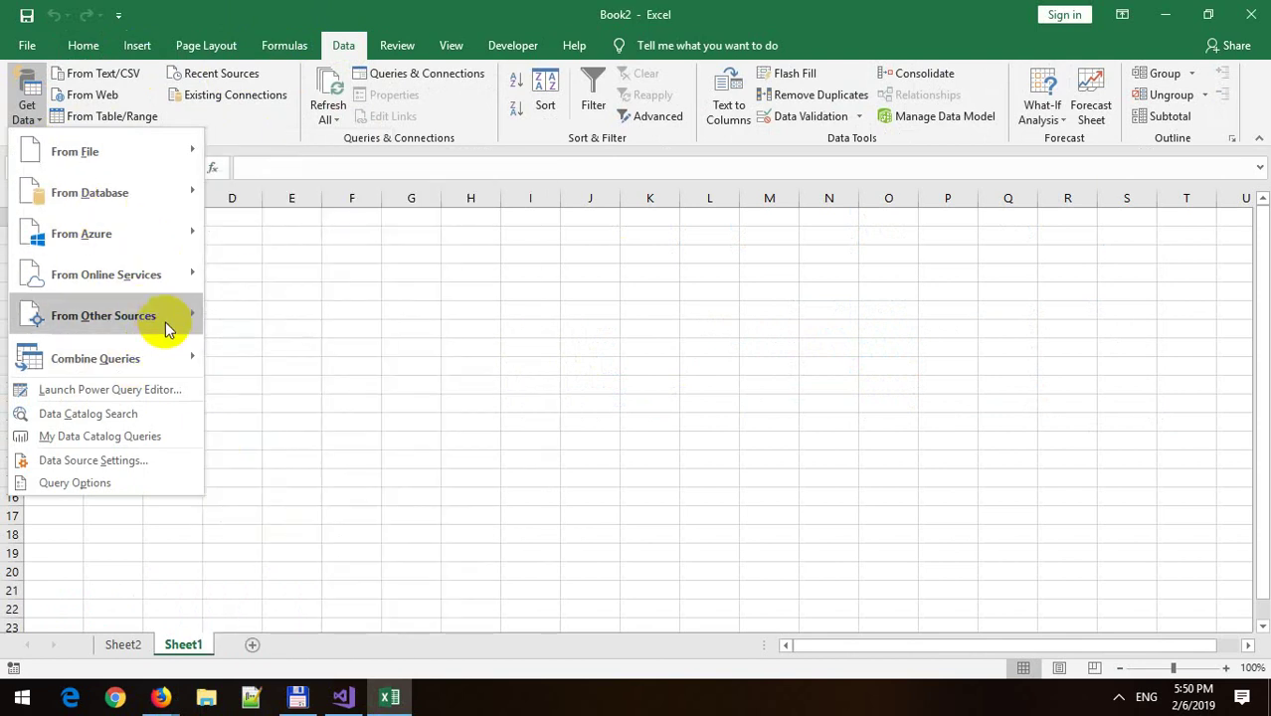
mouse_move(165, 320)
left_click(287, 288)
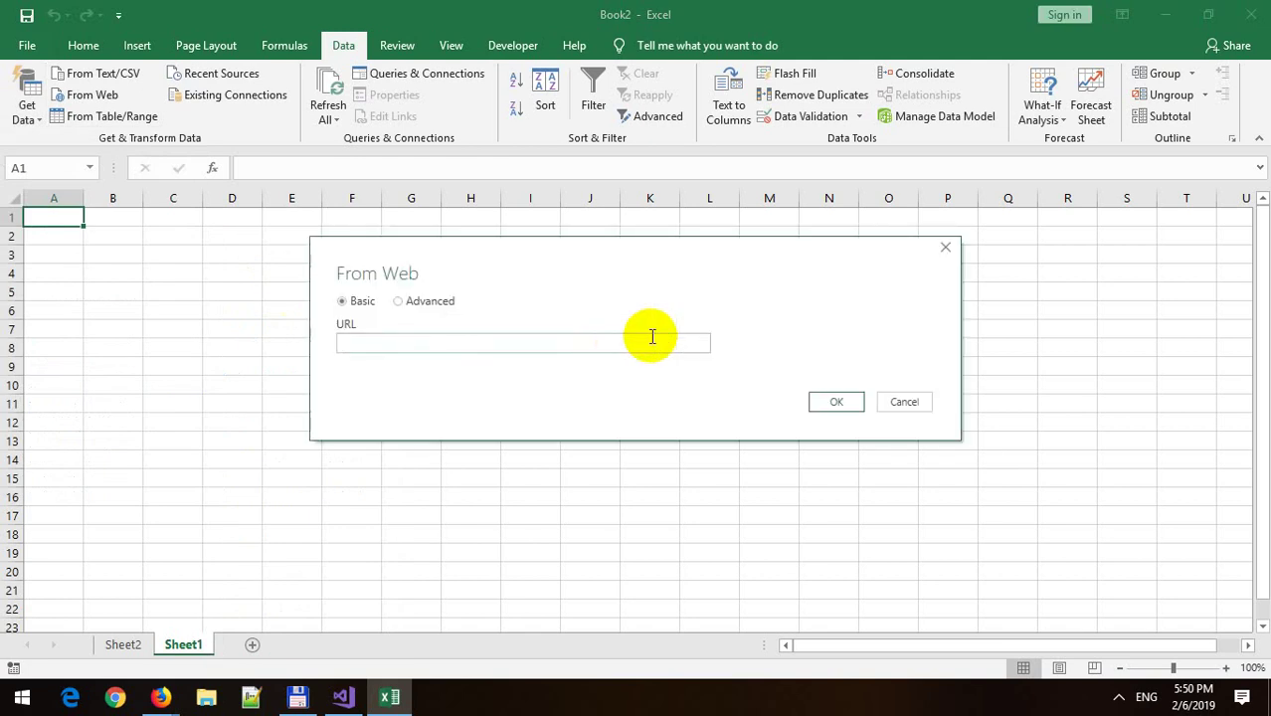
type("http://localhost:49428/api/product/search/pro")
left_click(831, 403)
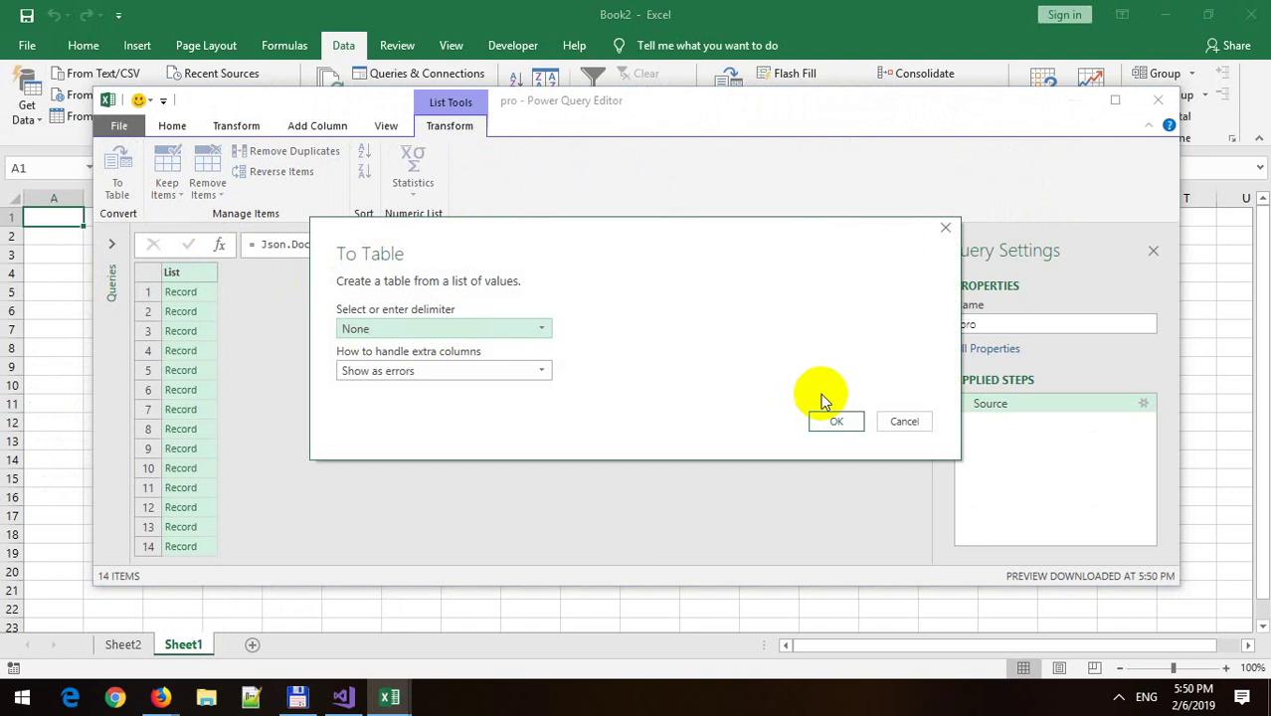
Step: Convert the search results list to a table and expand Column1 into separate product columns
left_click(832, 419)
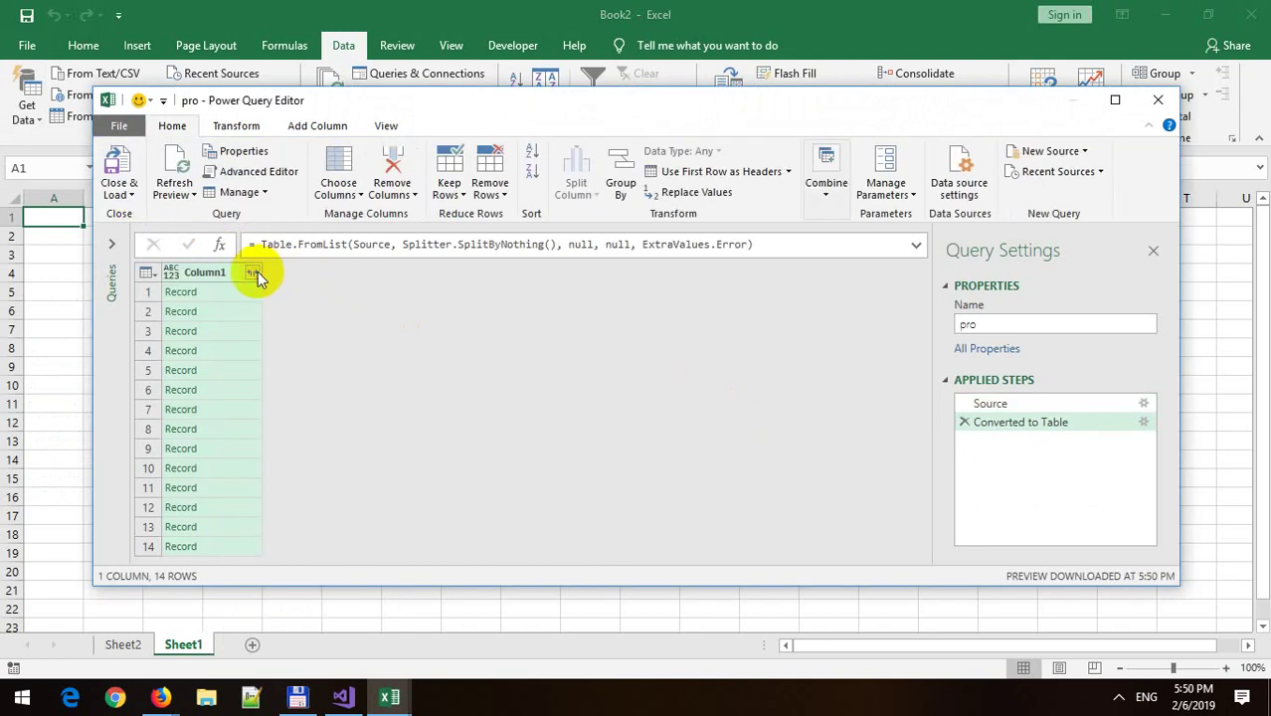
left_click(254, 273)
left_click(454, 548)
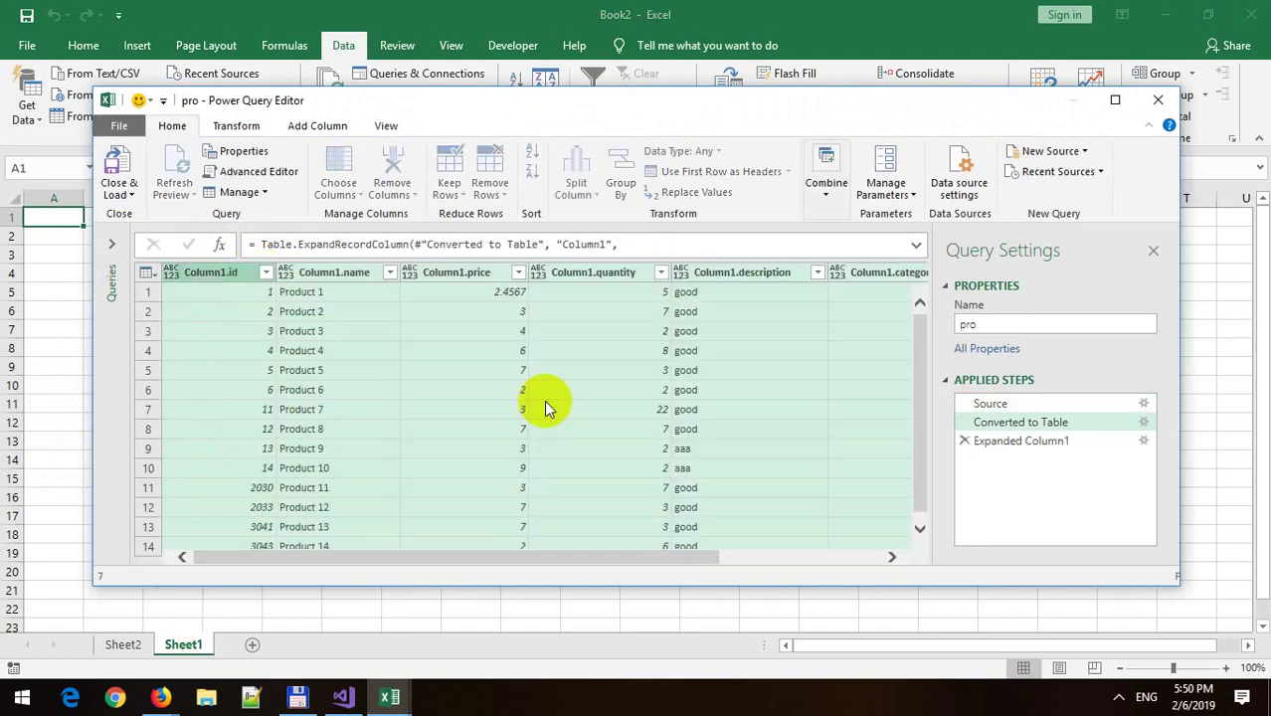
Step: Load the query as a 14-row table on new Sheet3, close the queries panel, and return to Sheet1
left_click(115, 171)
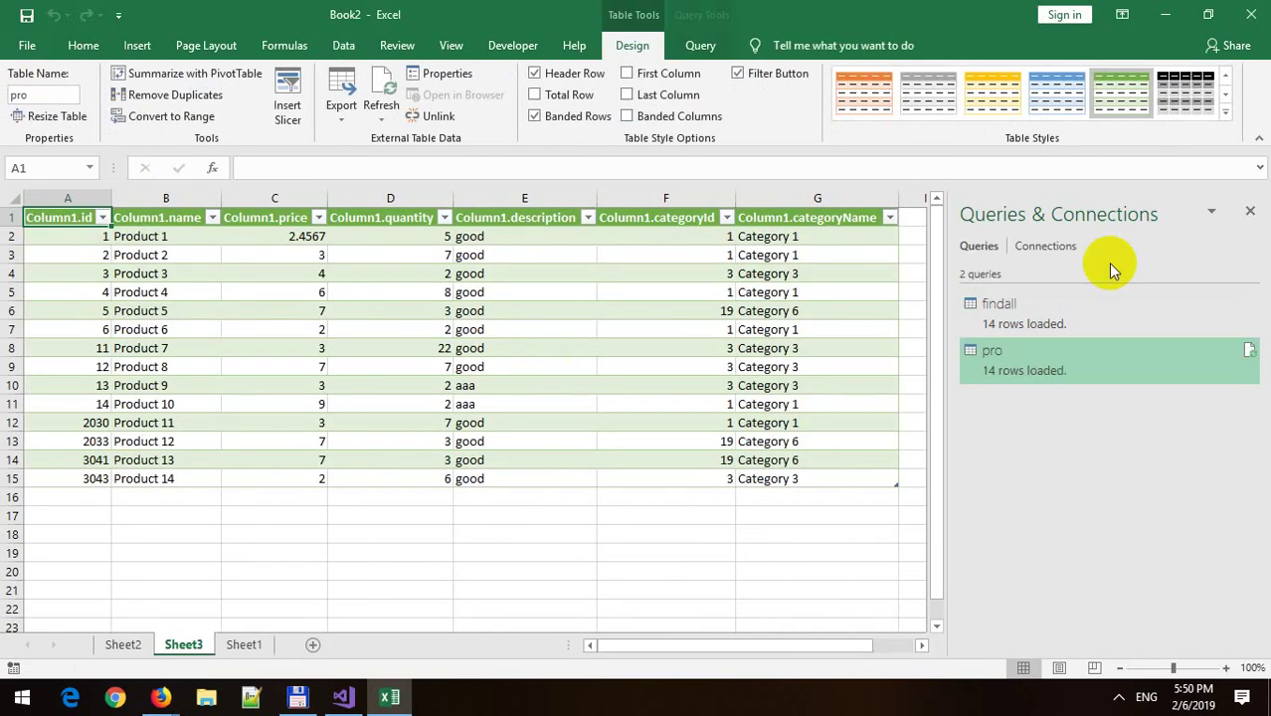
left_click(1250, 216)
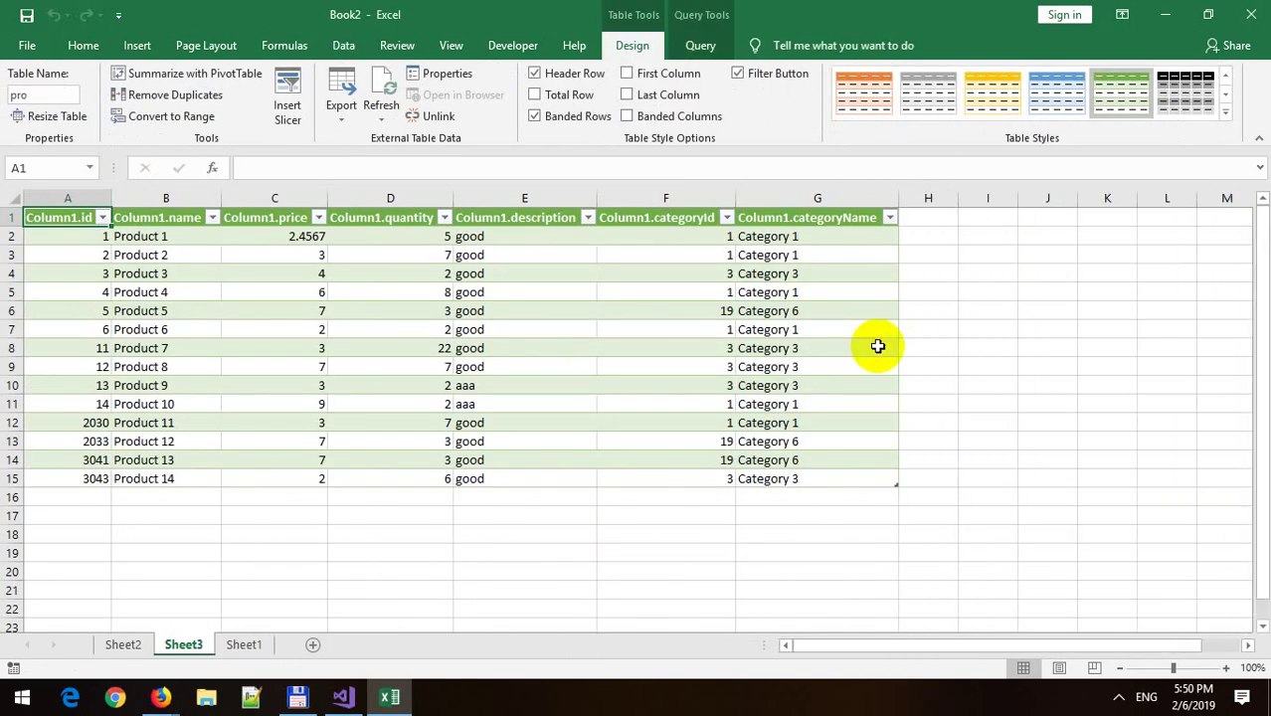
left_click(246, 645)
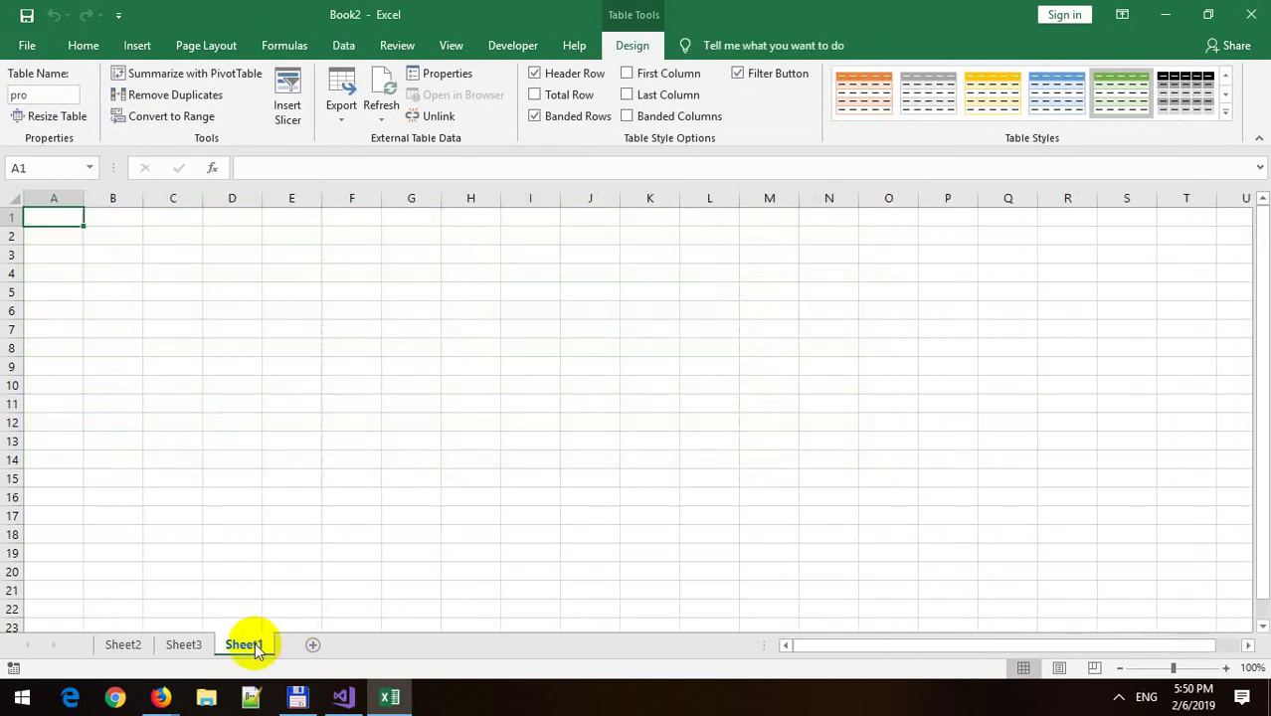
Step: Copy the product/between/2/5 endpoint address from the Firefox results page
mouse_move(162, 699)
left_click(249, 630)
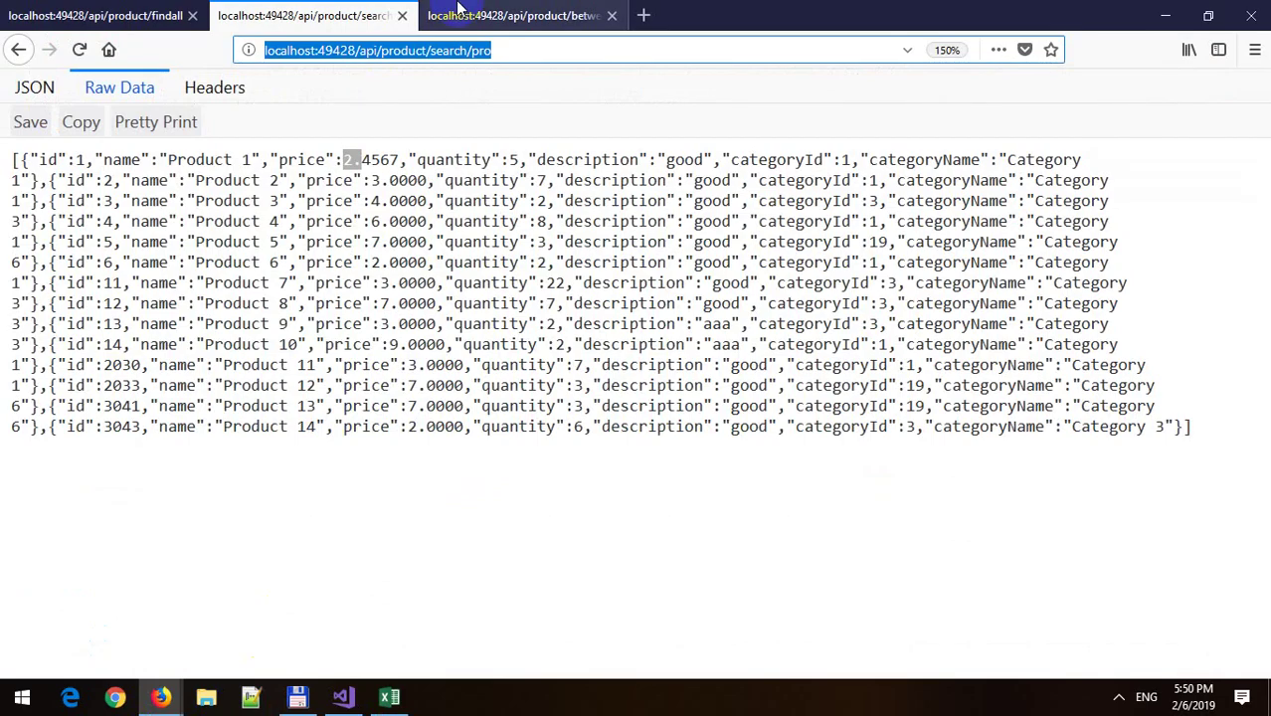
left_click(483, 18)
left_click(476, 52)
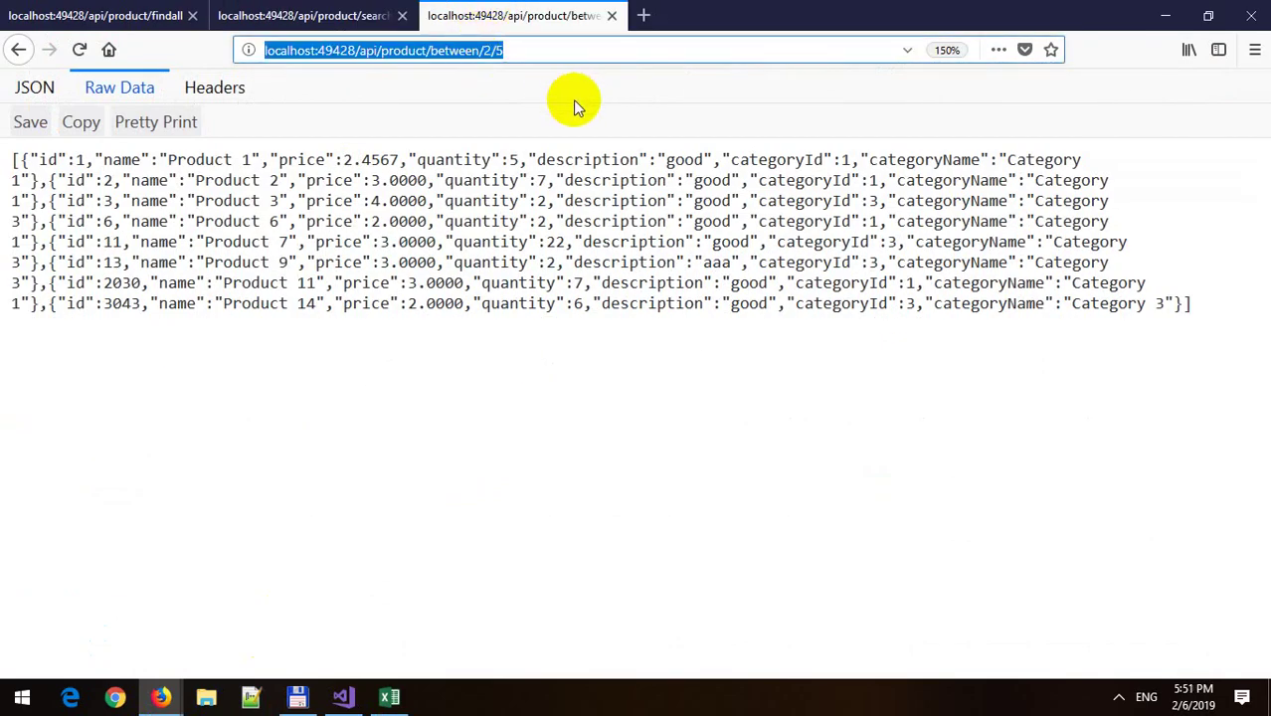
key("alt+Tab")
Step: Create a From Web query in Excel using the pasted between/2/5 address
left_click(343, 45)
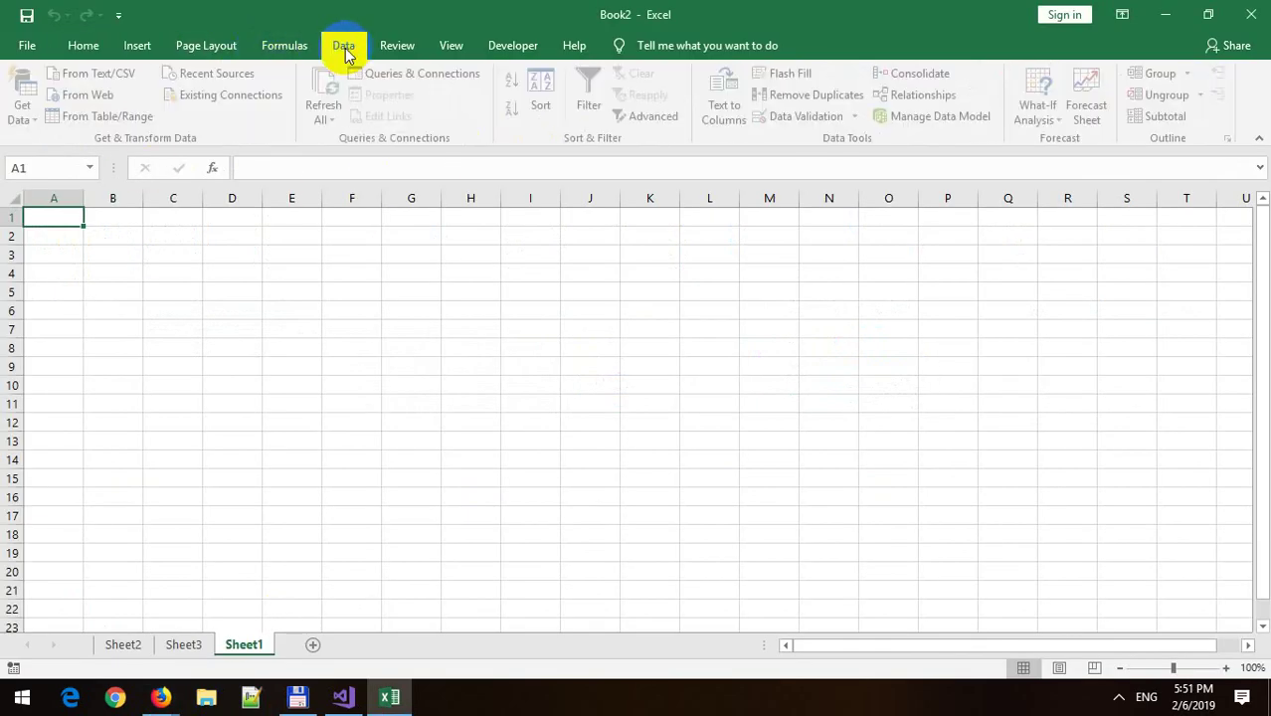
left_click(27, 103)
mouse_move(63, 151)
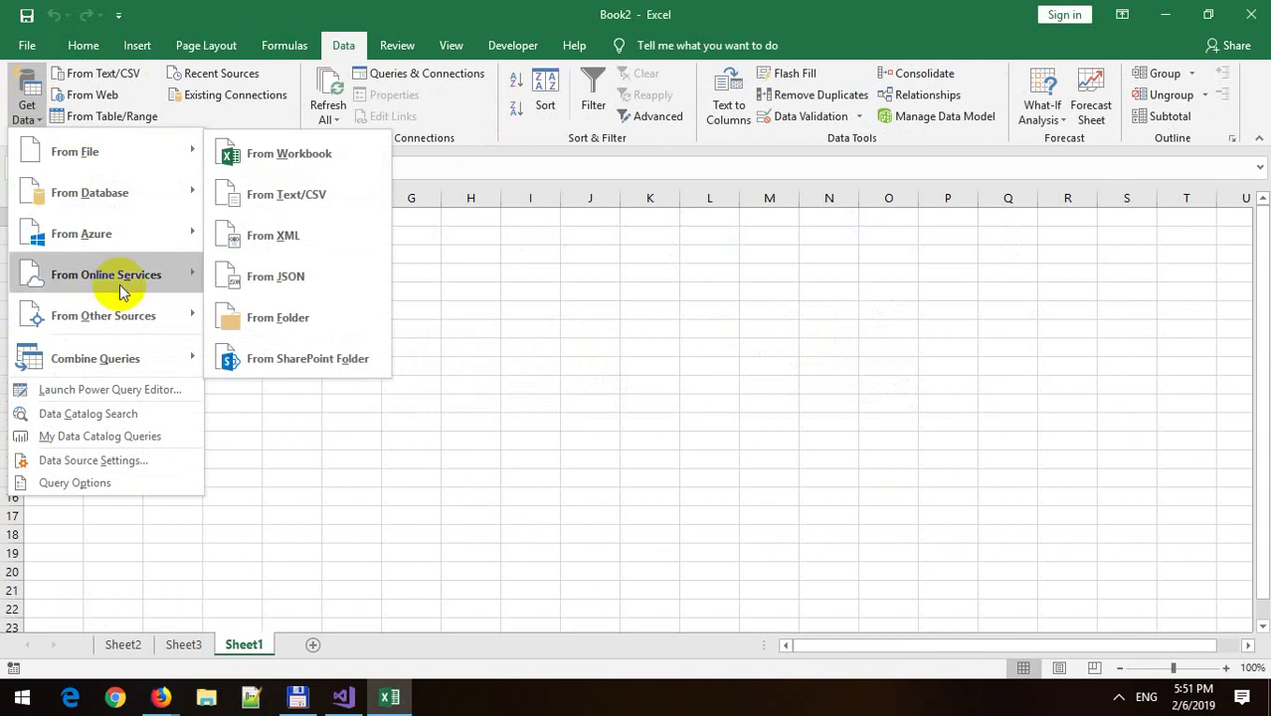
left_click(239, 326)
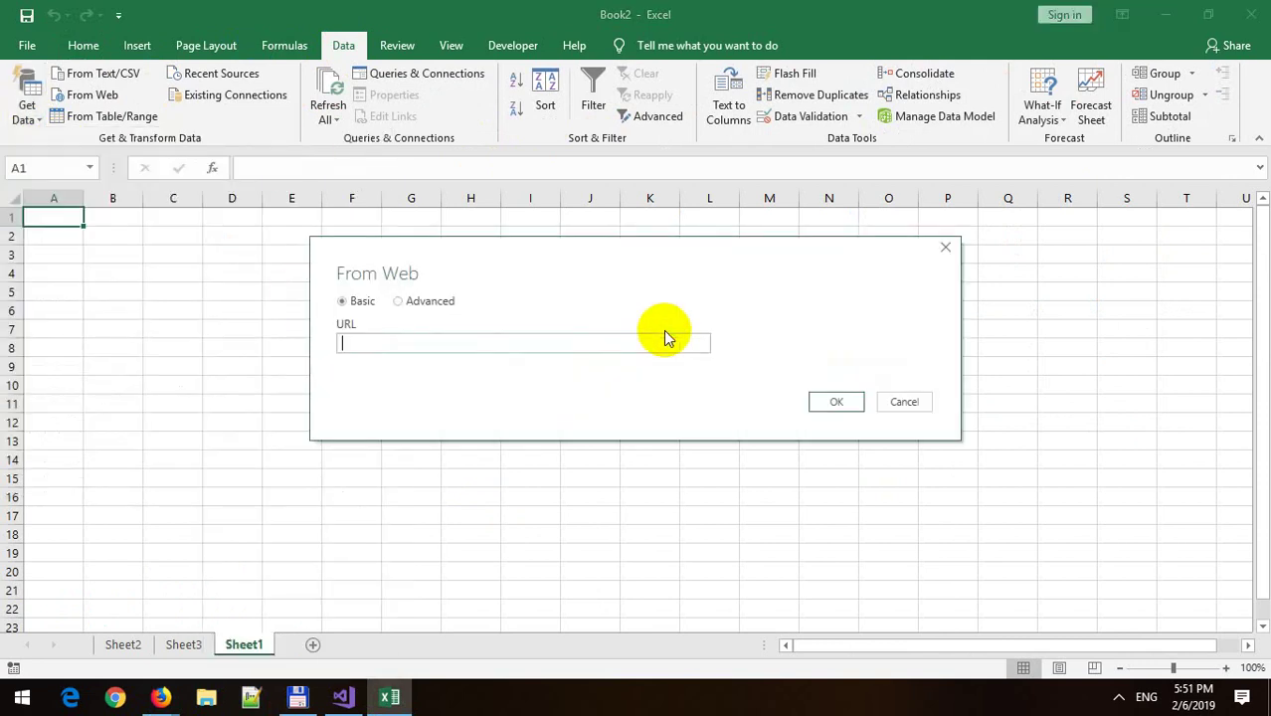
type("http://localhost:49428/api/product/between/2/5")
left_click(831, 398)
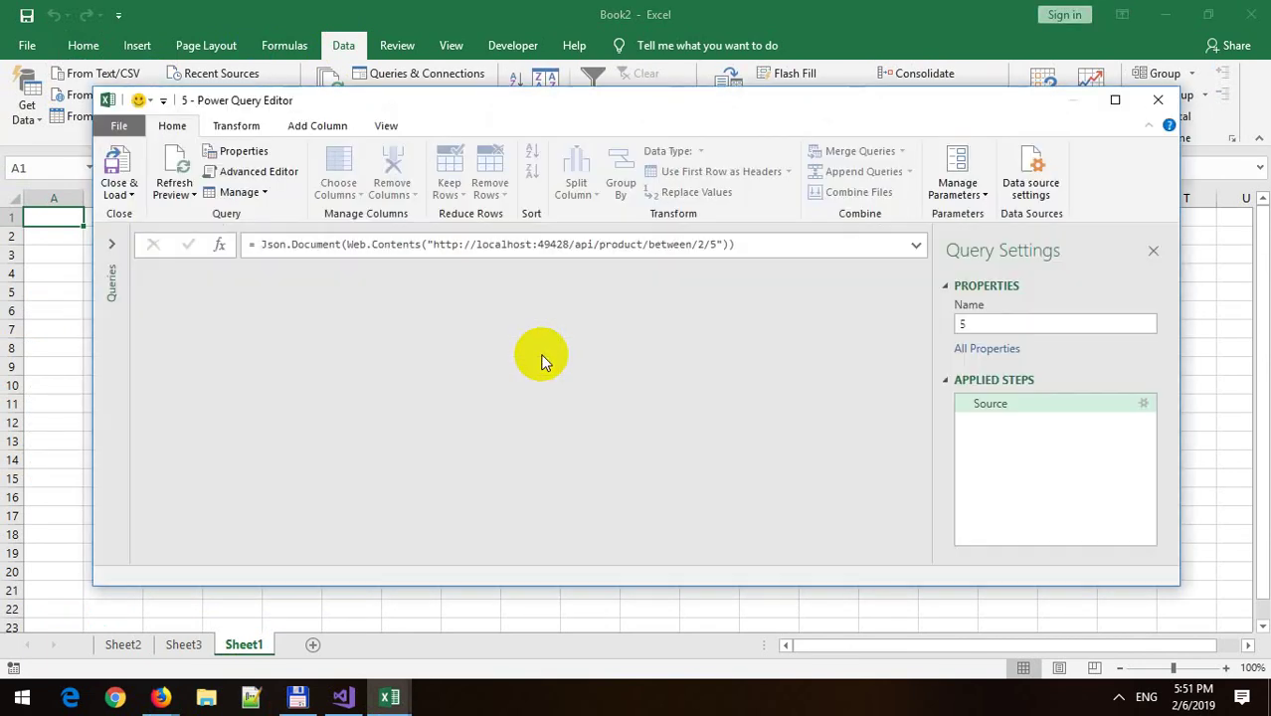
Step: Convert the 8 between/2/5 records to a table, expand Column1 into 7 product columns, and load onto Sheet4
left_click(119, 177)
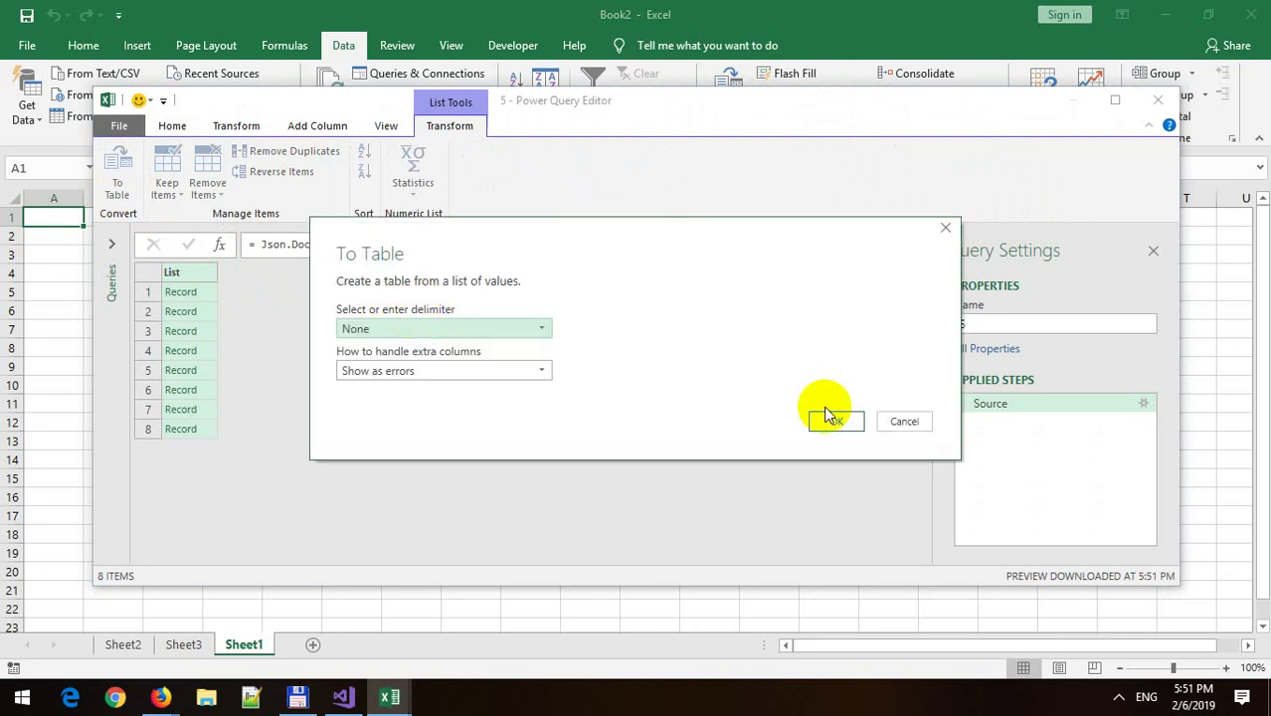
left_click(840, 422)
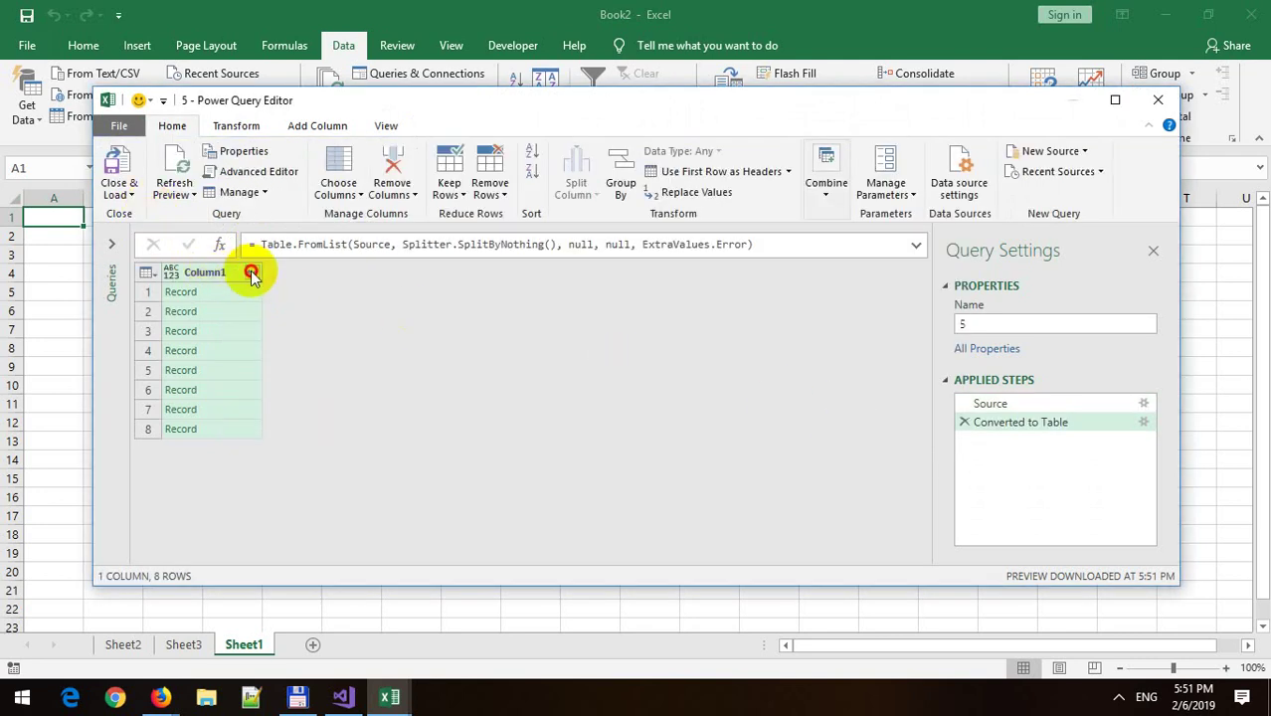
left_click(251, 274)
left_click(470, 547)
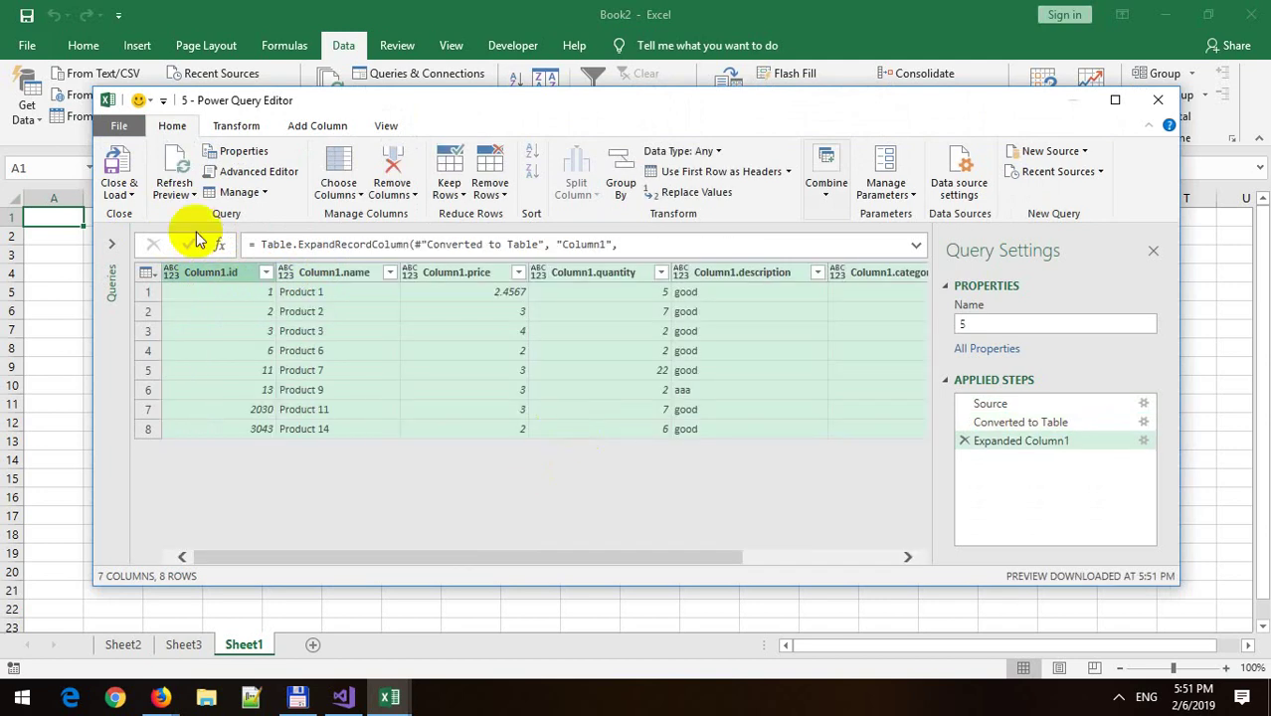
left_click(120, 167)
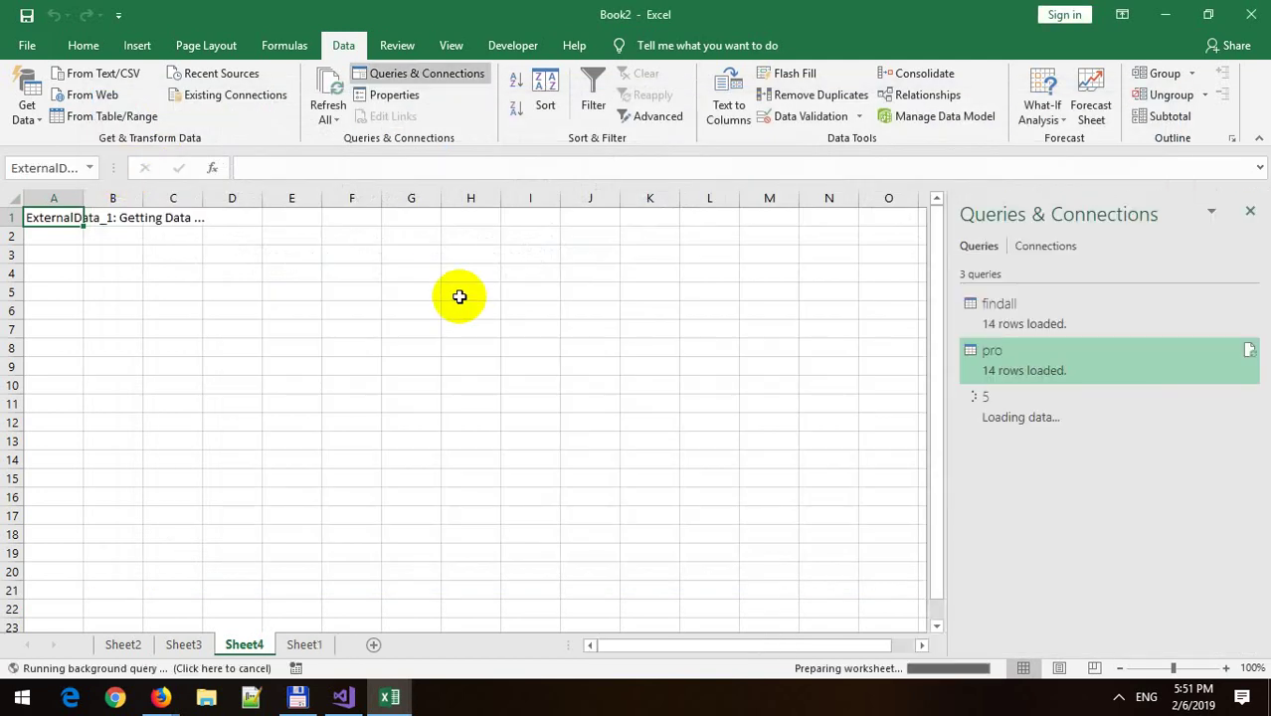
Step: Close the queries panel and compare Sheet3's 14-row table with Sheet4's 8-row table
left_click(761, 484)
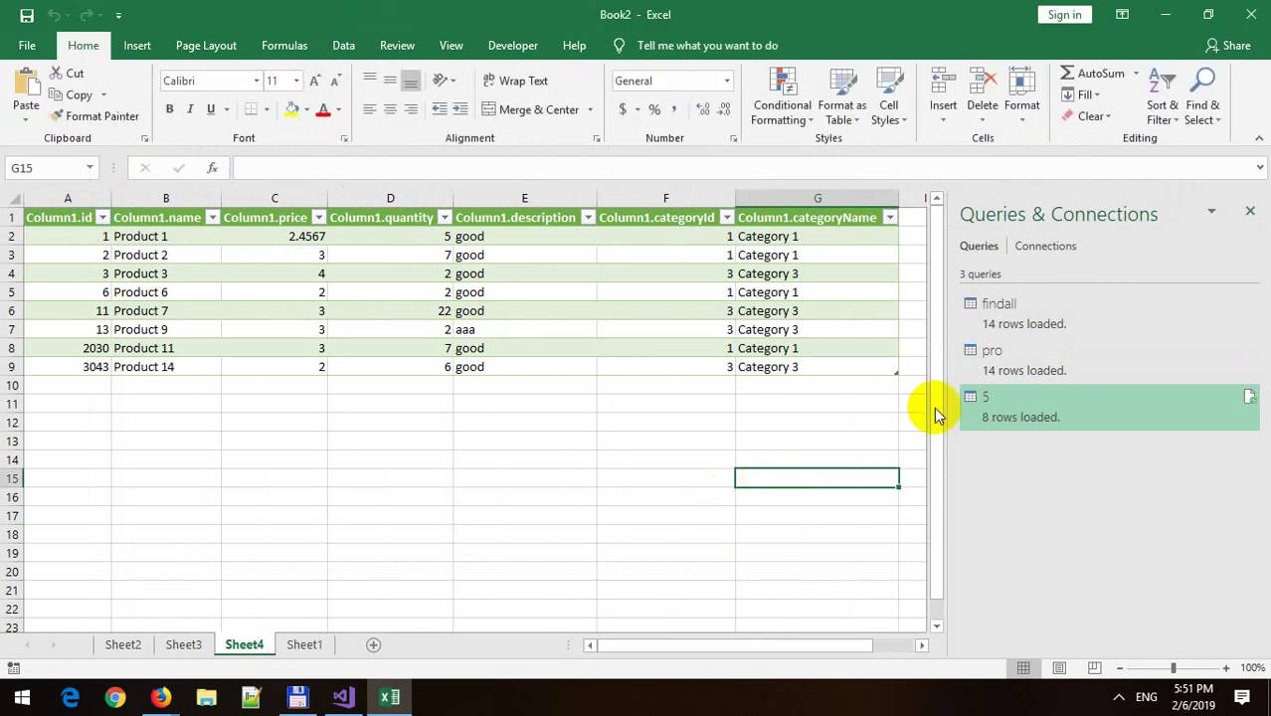
left_click(1249, 211)
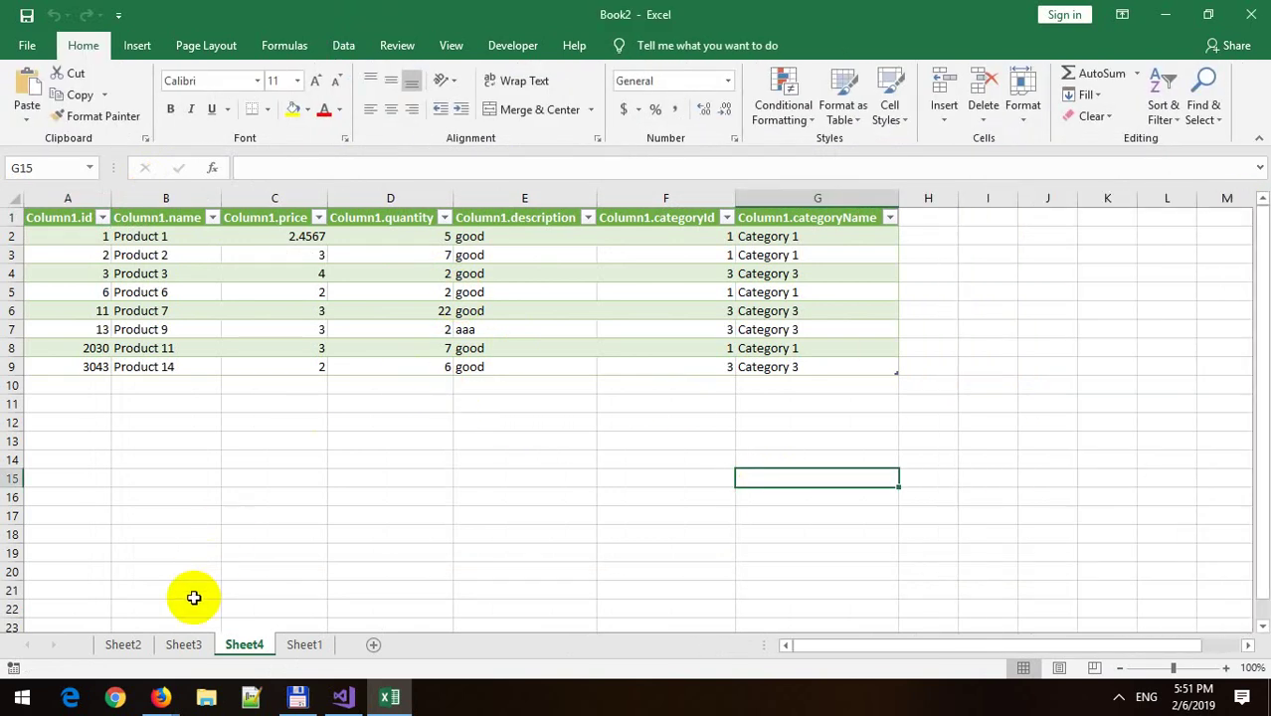
left_click(125, 645)
left_click(179, 647)
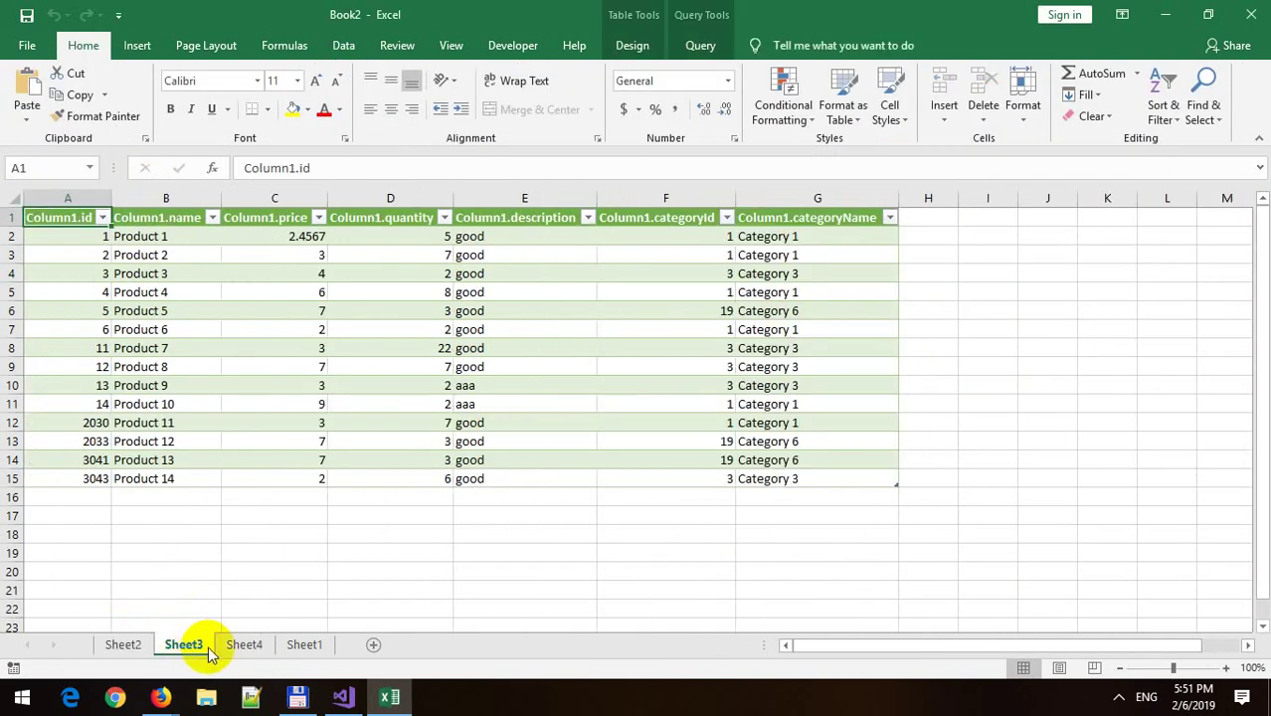
left_click(243, 646)
scroll(511, 482, "down", 2)
scroll(510, 482, "up", 2)
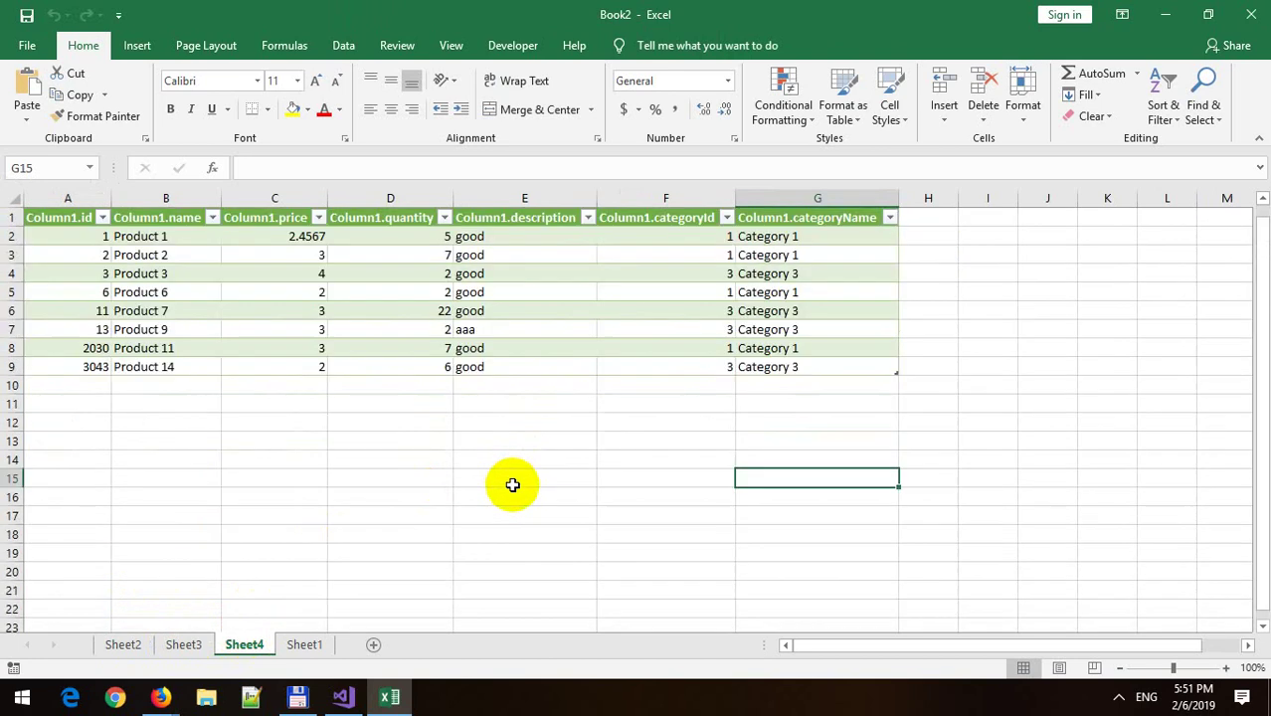
left_click(443, 459)
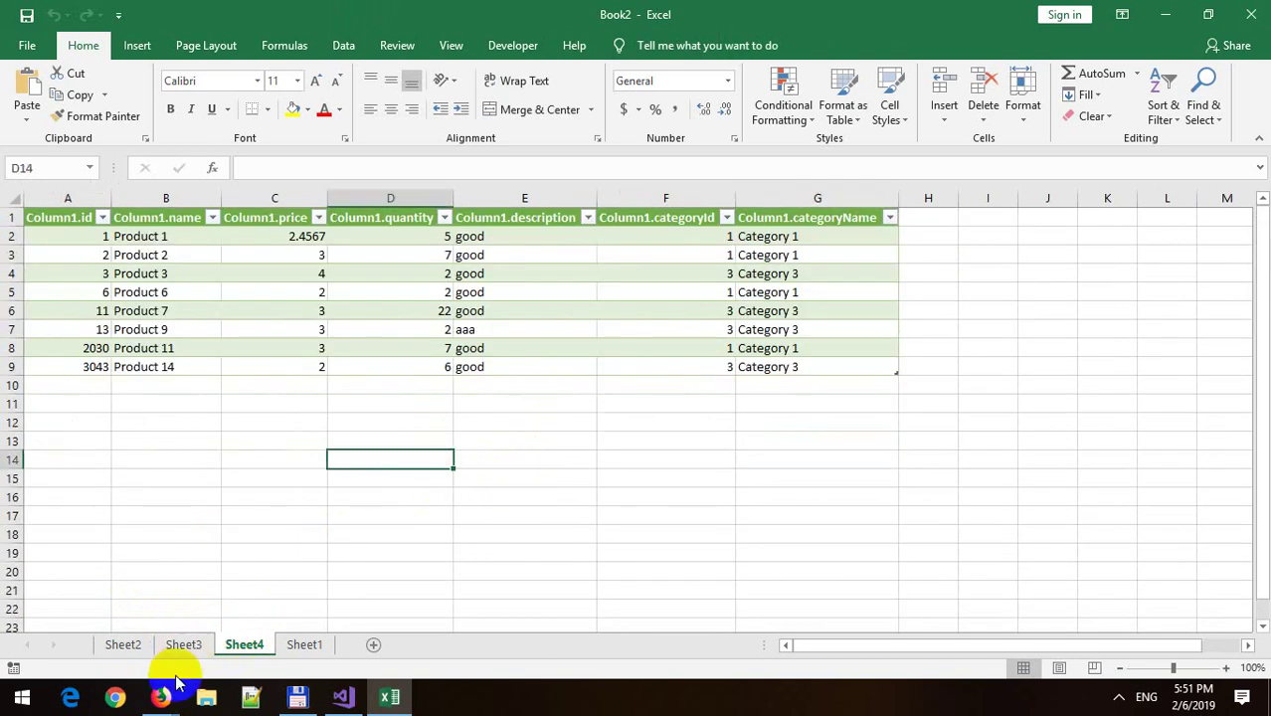
left_click(629, 495)
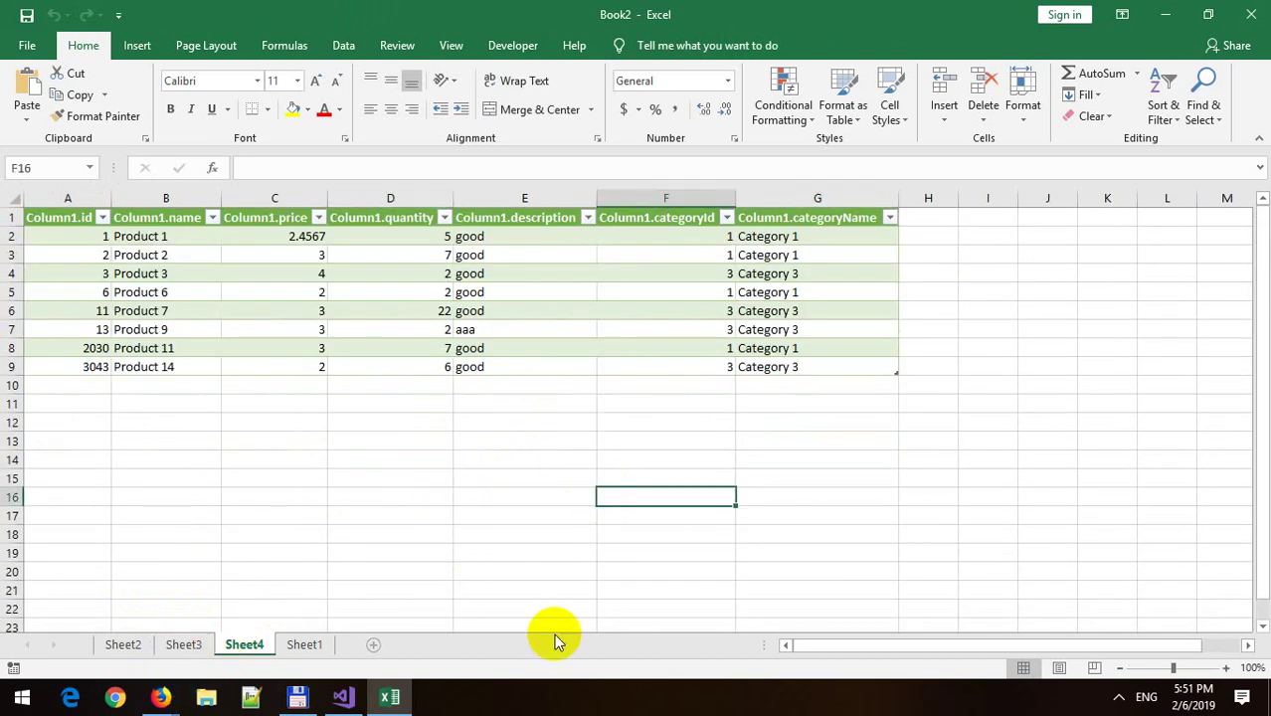